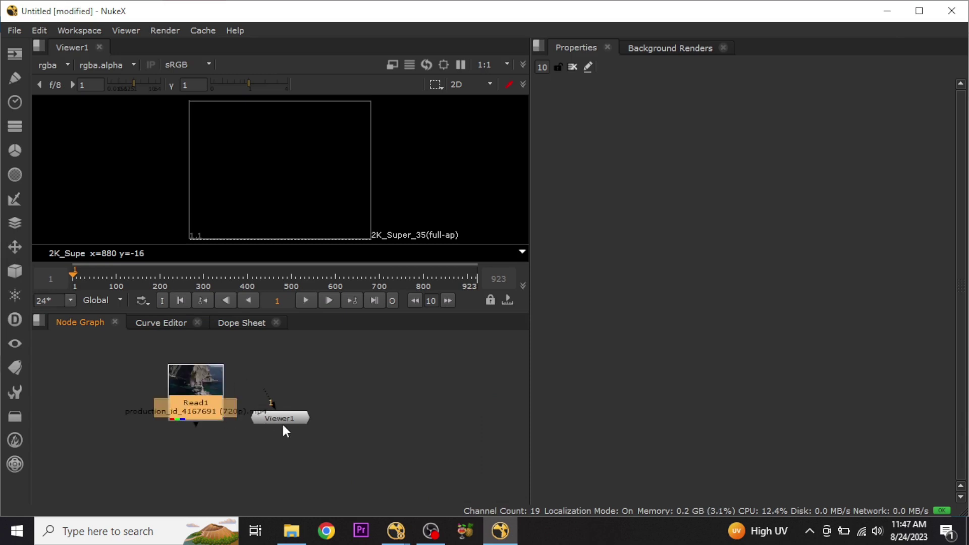
# - Connect the Viewer1 node to the Read1 footage and switch to the workspace layout with the large viewer beside the node graph
pyautogui.moveTo(296, 420); pyautogui.dragTo(288, 367)
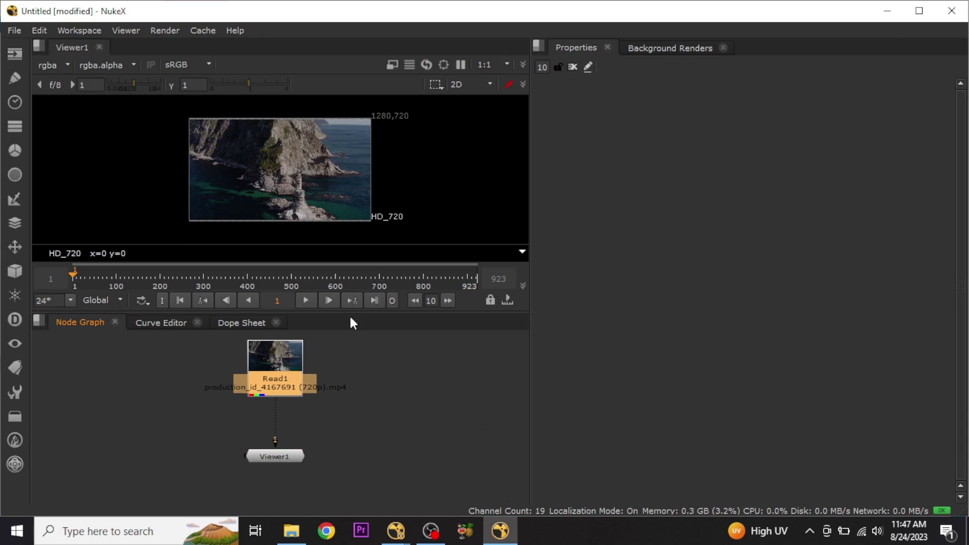
pyautogui.hotkey('shift', 'F2')
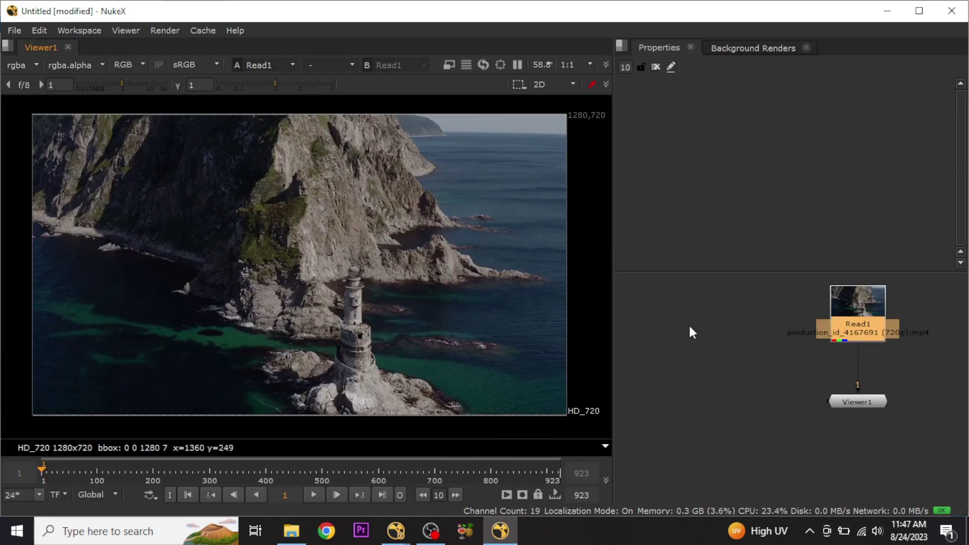
# - Open the Read1 node's properties and set its frame mode to start at 1
pyautogui.moveTo(823, 382); pyautogui.dragTo(746, 400, button='middle')
pyautogui.scroll(-1, 797, 390)
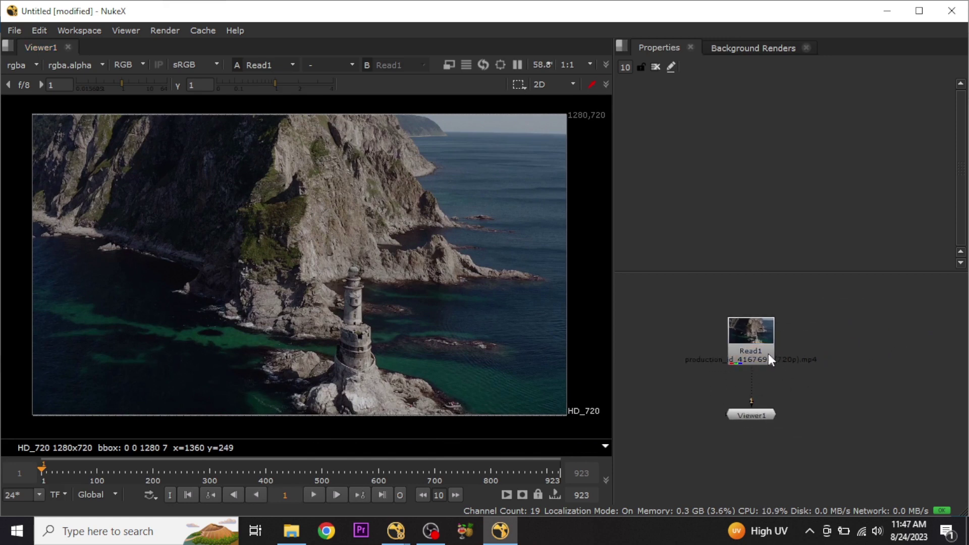
pyautogui.doubleClick(757, 337)
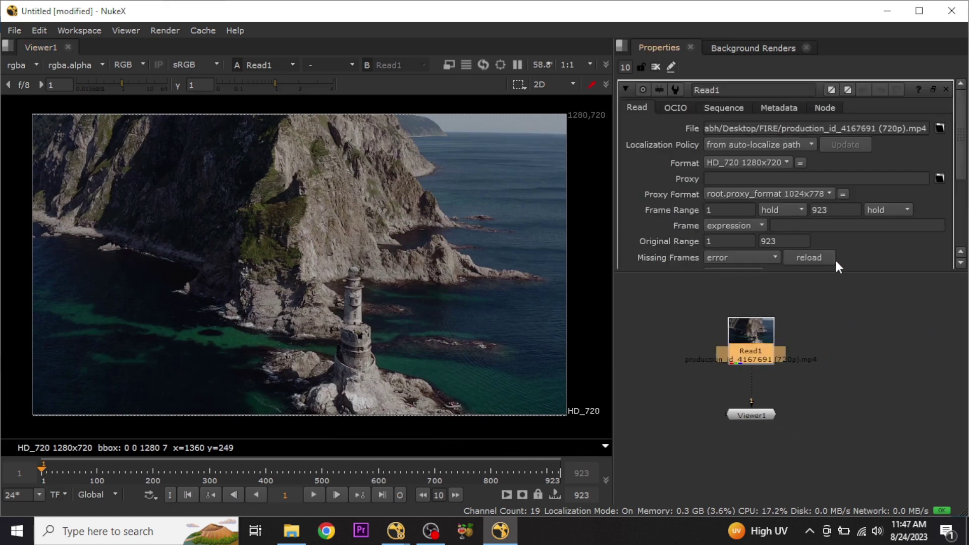
pyautogui.click(745, 223)
pyautogui.click(742, 237)
pyautogui.click(788, 225)
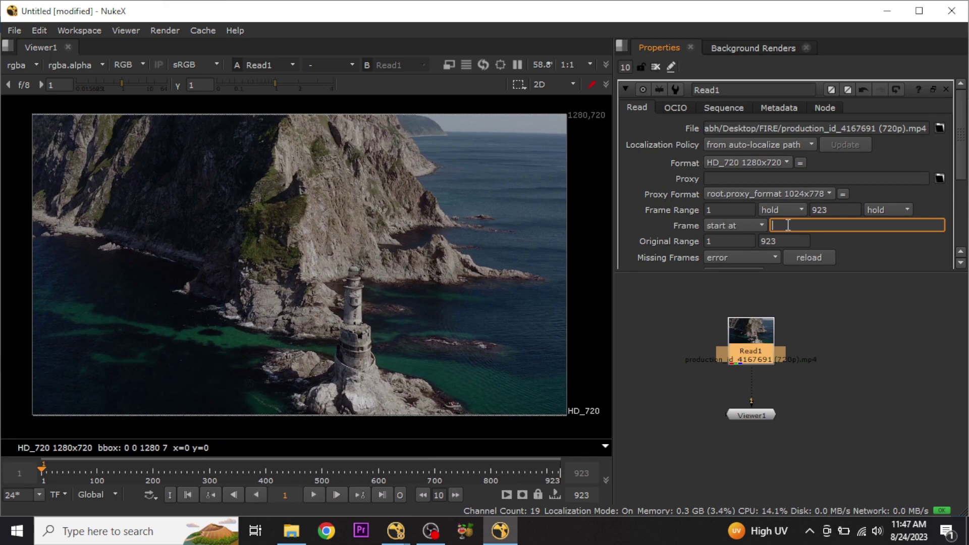
pyautogui.click(831, 341)
# - Enable Auto Alpha for the Read1 footage
pyautogui.scroll(-1, 786, 323)
pyautogui.scroll(-3, 817, 244)
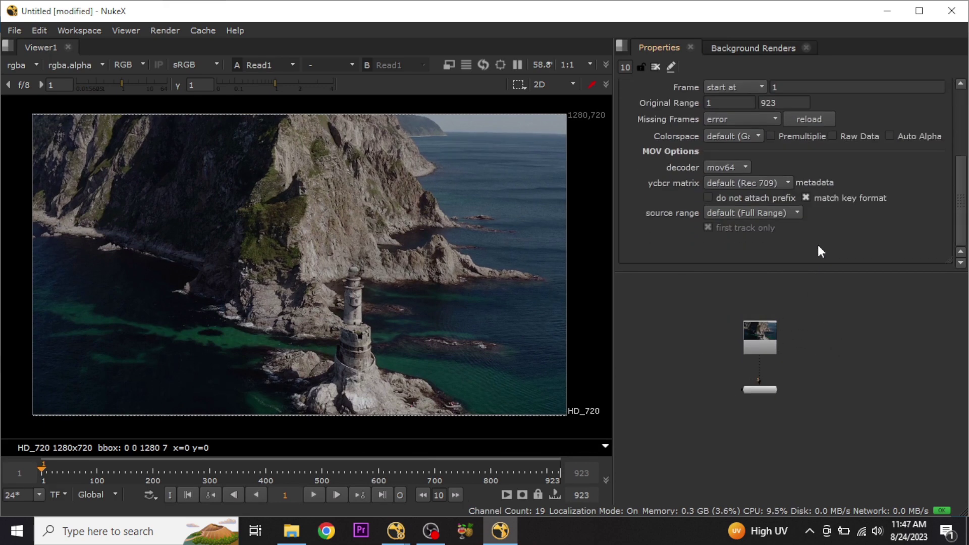
pyautogui.click(891, 137)
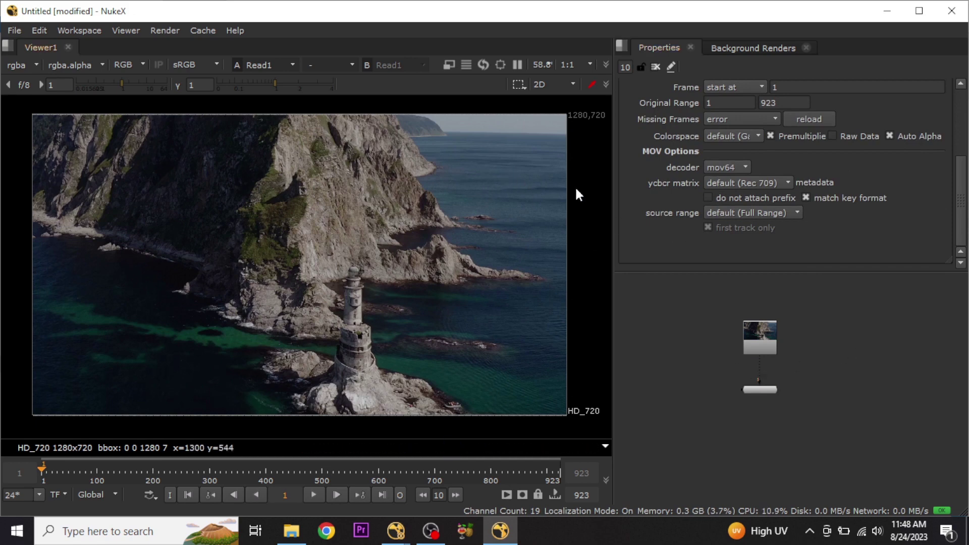
# - Open the project settings and set the full size format to HD_720 1280x720 to match the footage
pyautogui.moveTo(567, 211); pyautogui.dragTo(526, 219, button='middle')
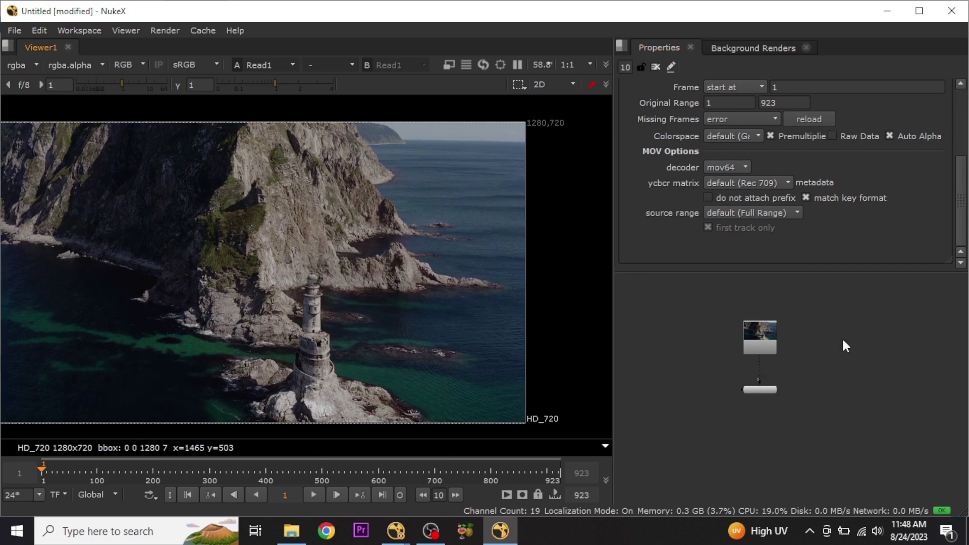
pyautogui.press('s')
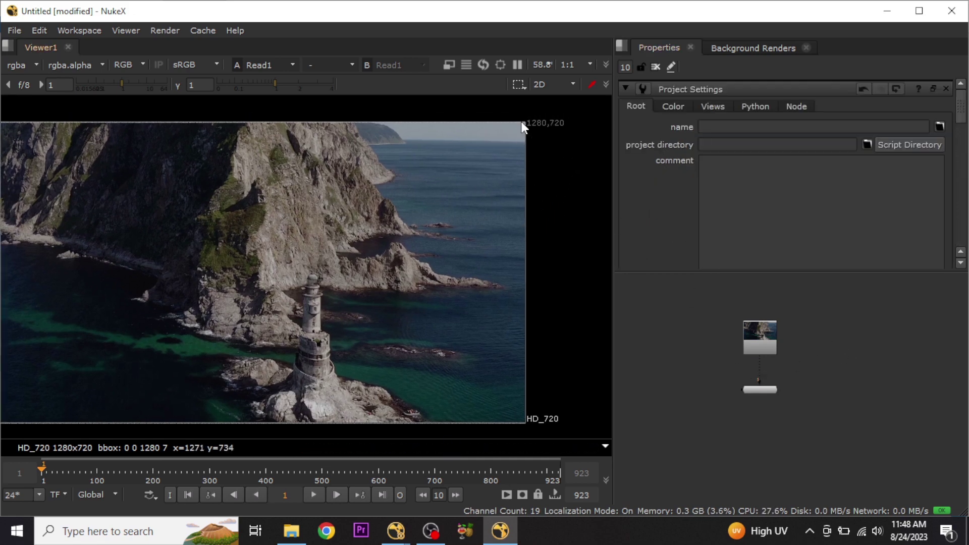
pyautogui.scroll(-5, 743, 199)
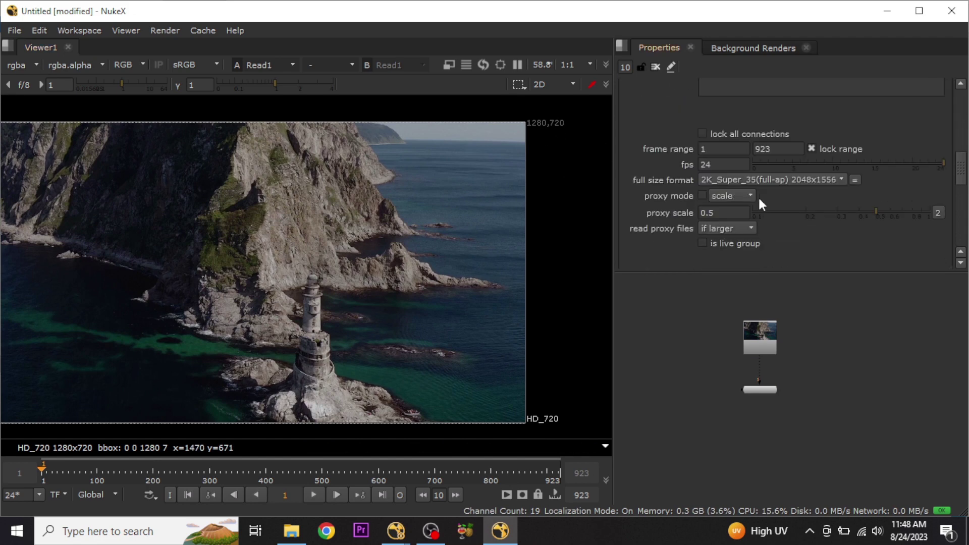
pyautogui.click(800, 180)
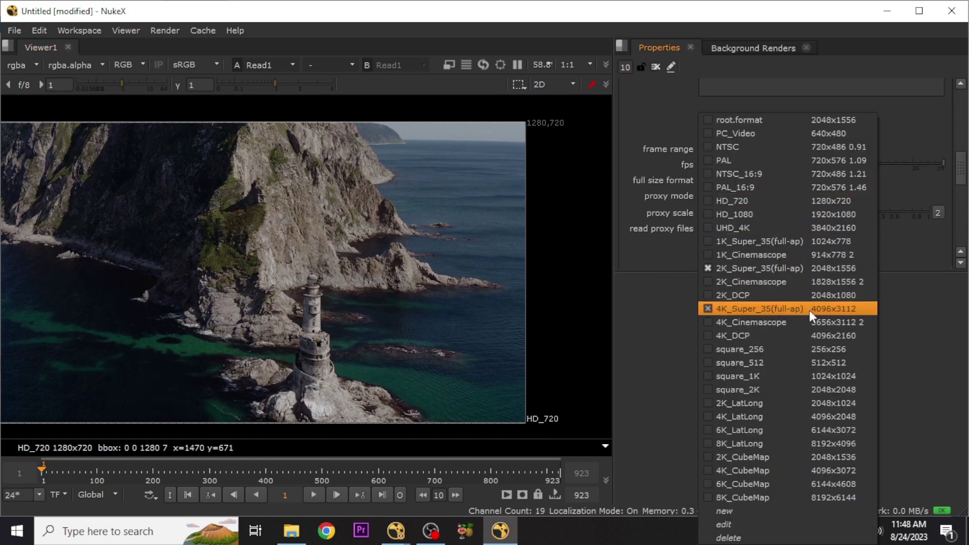
pyautogui.click(831, 202)
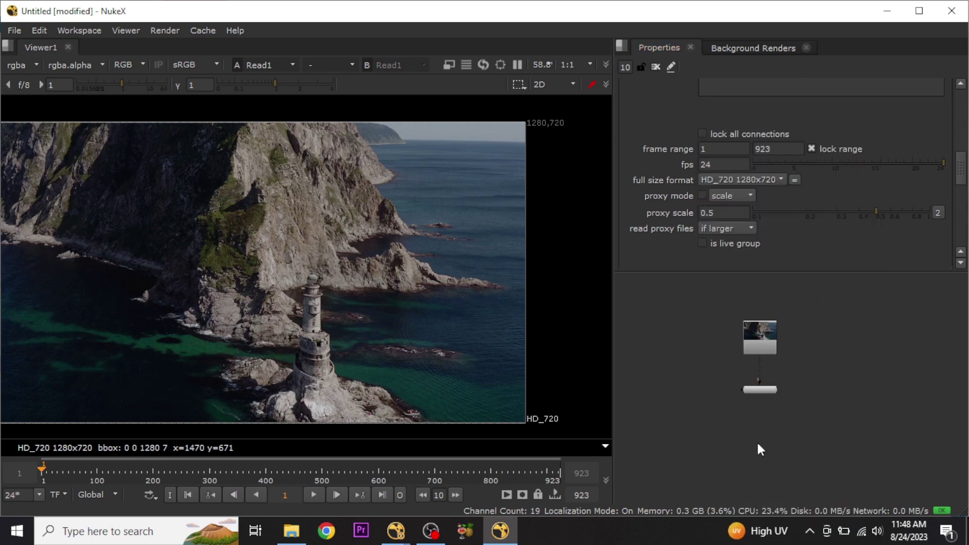
# - Turn the viewer's proxy mode on and back off
pyautogui.moveTo(749, 410); pyautogui.dragTo(706, 411, button='middle')
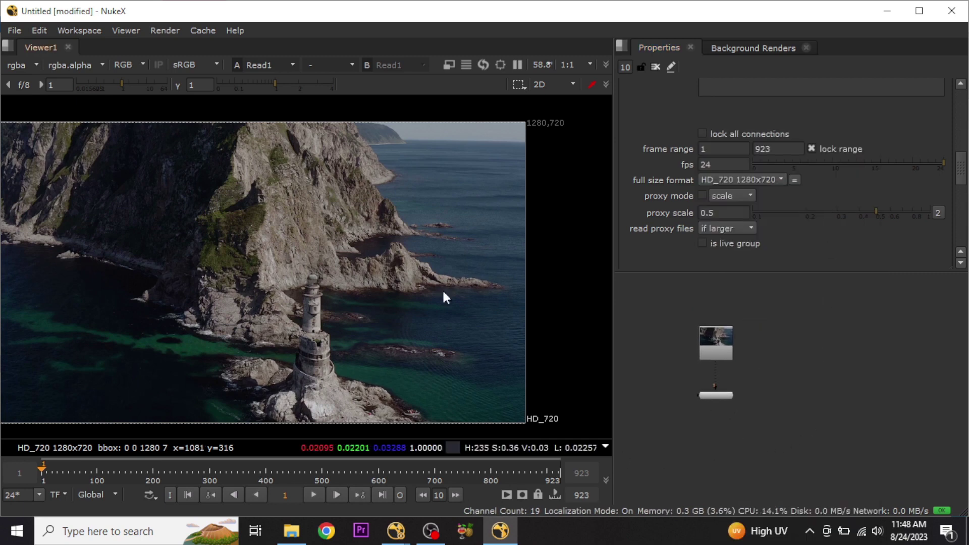
pyautogui.click(450, 65)
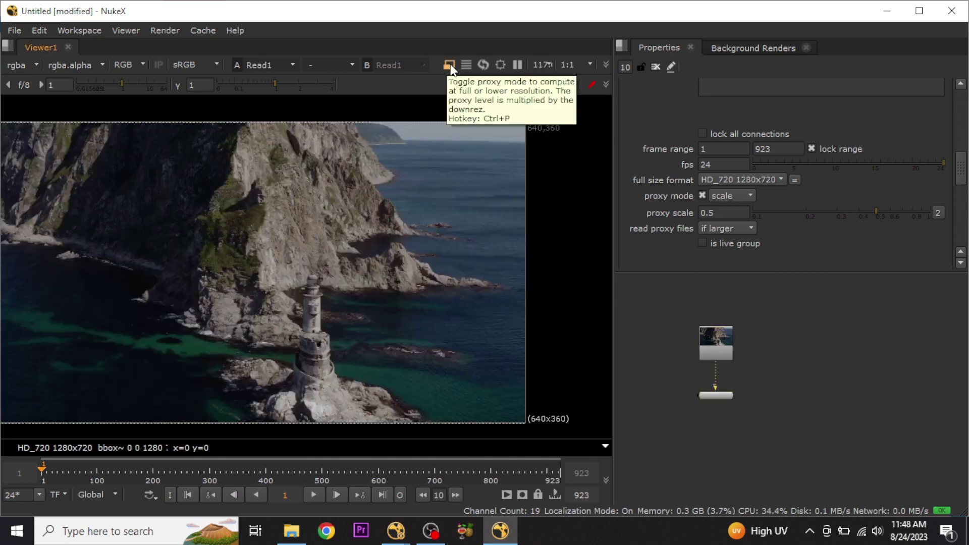
pyautogui.click(451, 65)
# - Move the Viewer1 node farther below Read1, and play the footage up to frame 150
pyautogui.moveTo(358, 324); pyautogui.dragTo(395, 313, button='middle')
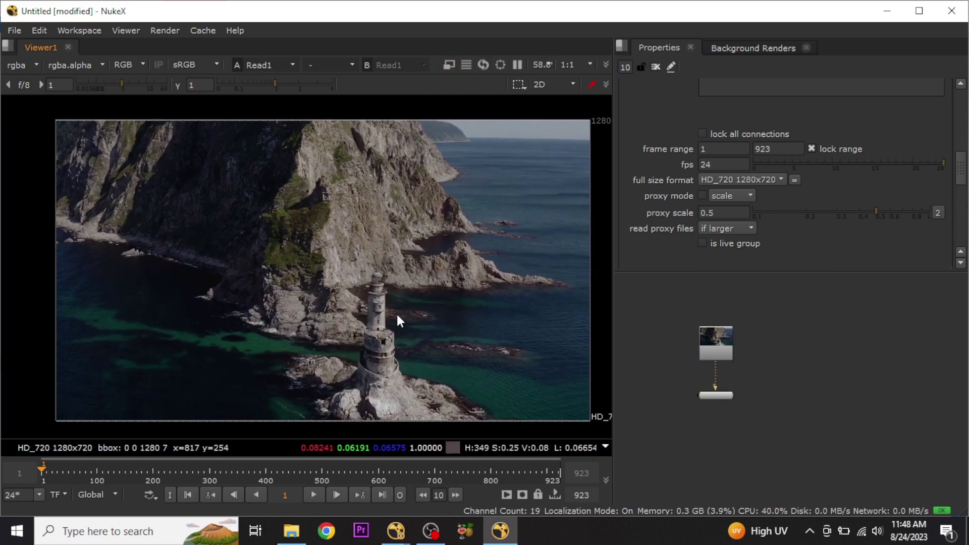
pyautogui.scroll(3, 768, 371)
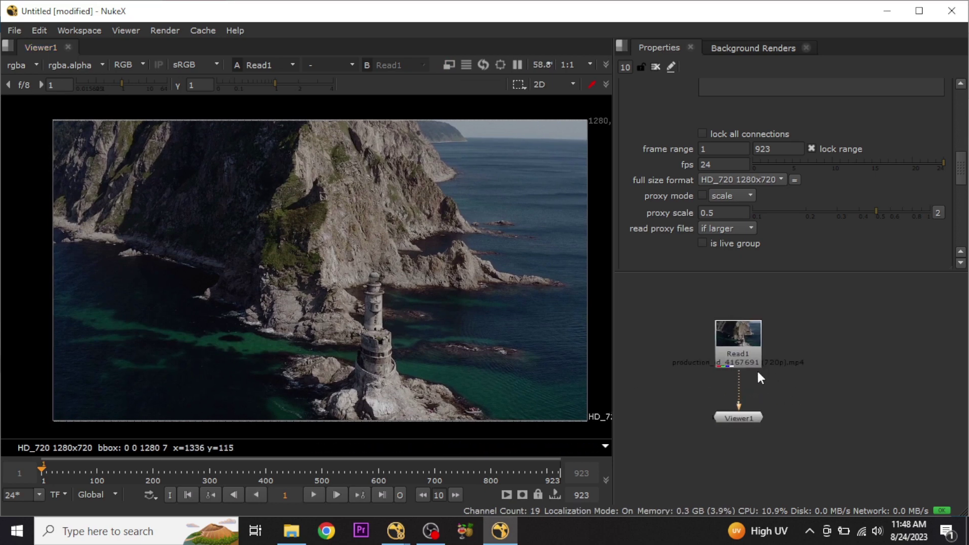
pyautogui.moveTo(765, 411); pyautogui.dragTo(764, 447)
pyautogui.click(314, 495)
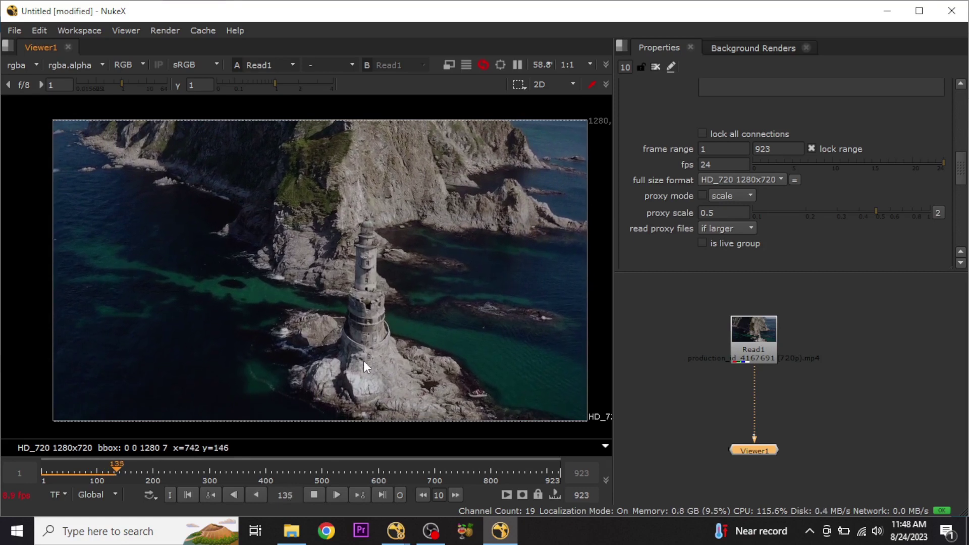
pyautogui.click(314, 494)
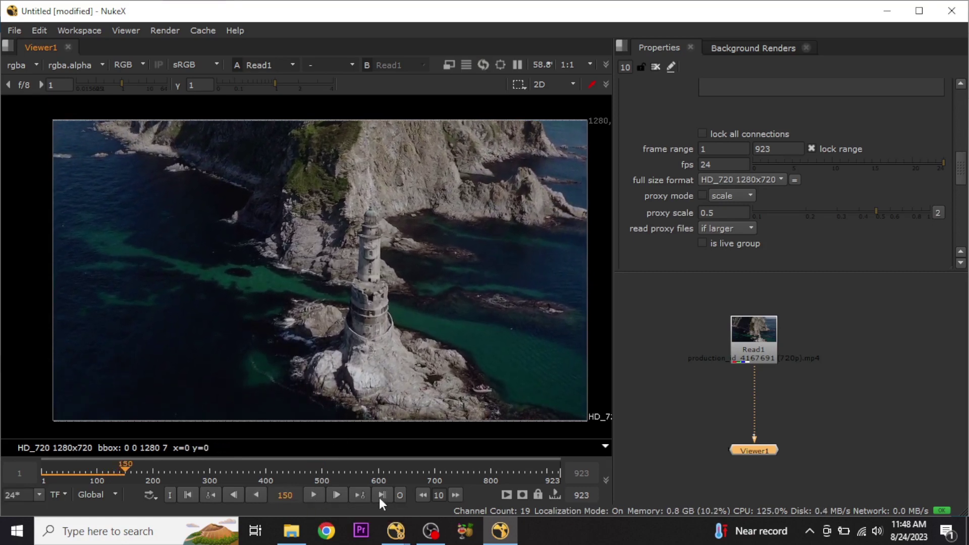
# - Add a Saturation node after Read1 and place it midway between Read1 and Viewer1
pyautogui.moveTo(796, 423); pyautogui.dragTo(792, 428, button='middle')
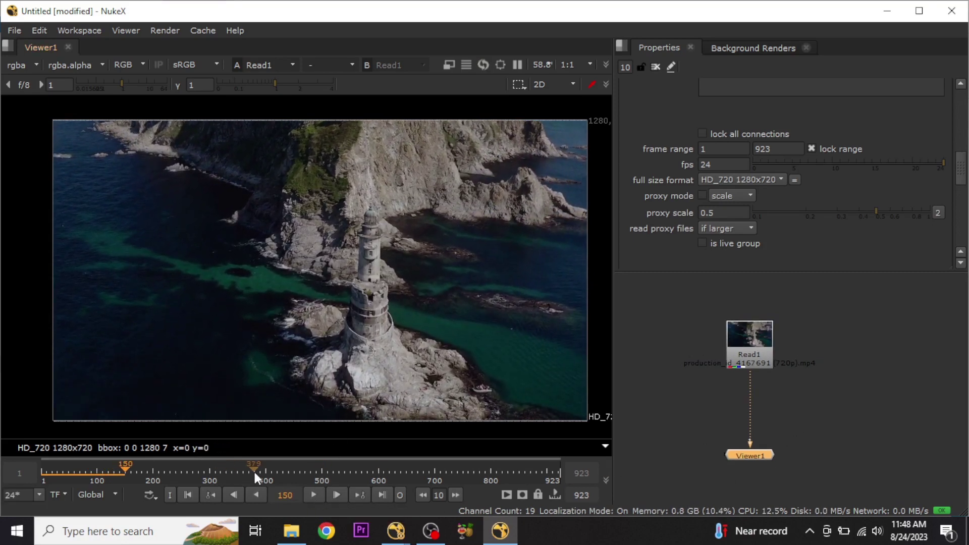
pyautogui.scroll(3, 335, 330)
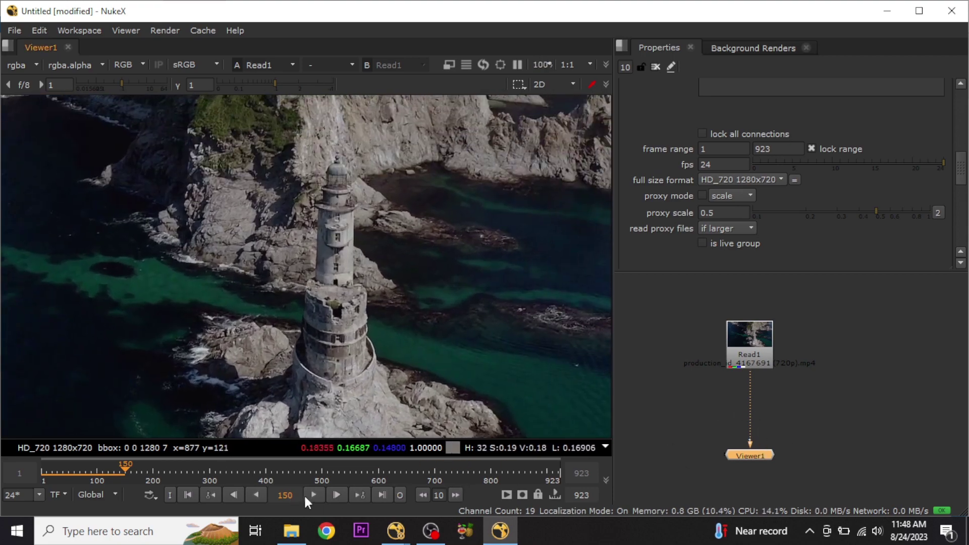
pyautogui.click(753, 350)
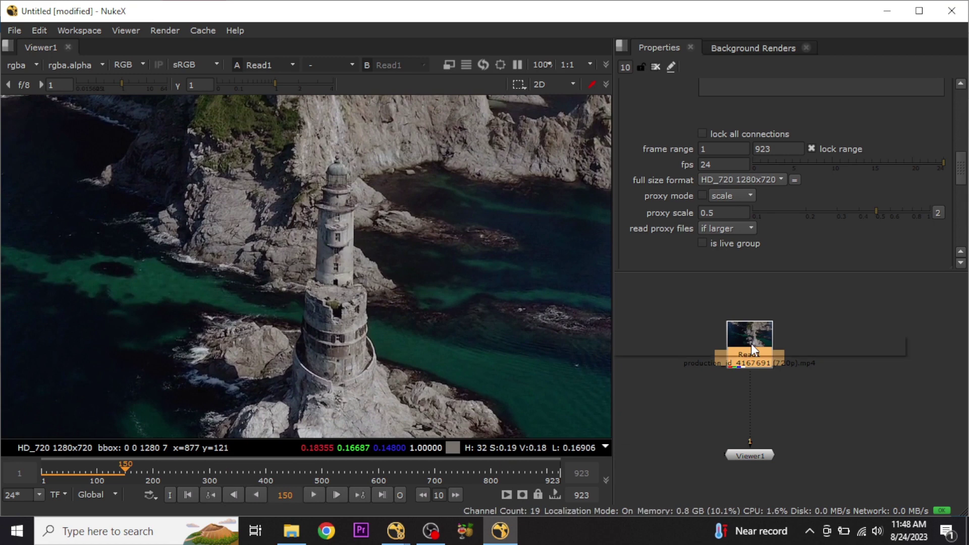
pyautogui.press('Tab')
pyautogui.write('sat')
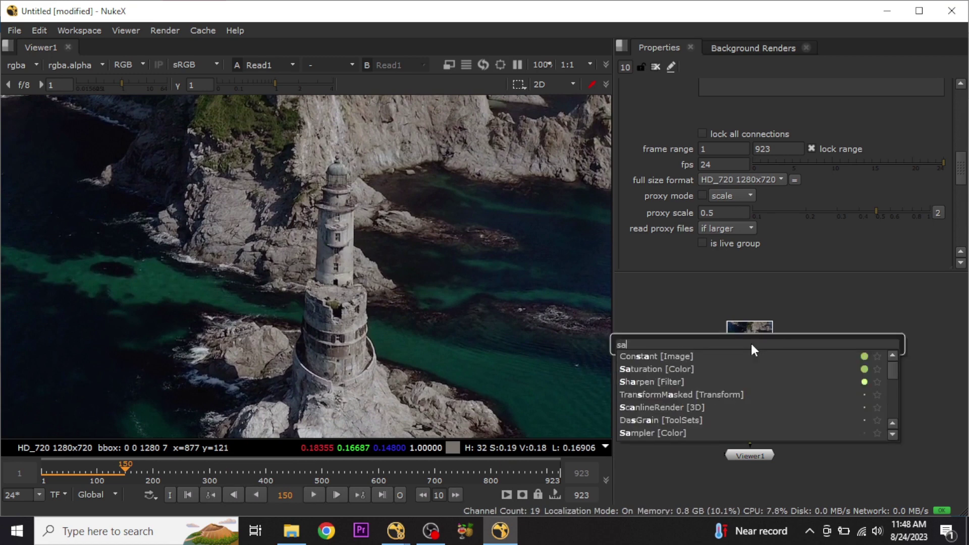
pyautogui.click(660, 368)
pyautogui.moveTo(759, 398); pyautogui.dragTo(760, 419)
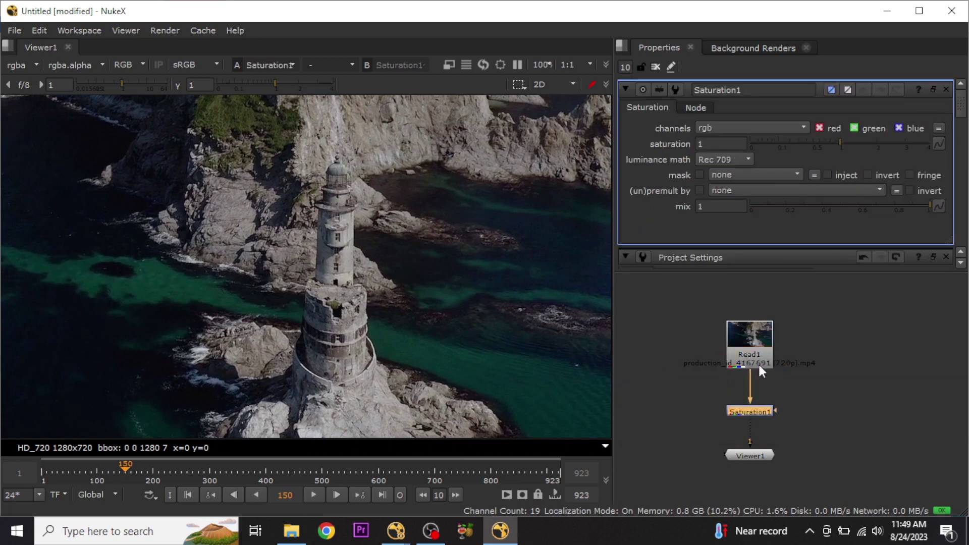
# - Lower the Saturation1 node's saturation to 0.52
pyautogui.moveTo(839, 146); pyautogui.dragTo(805, 147)
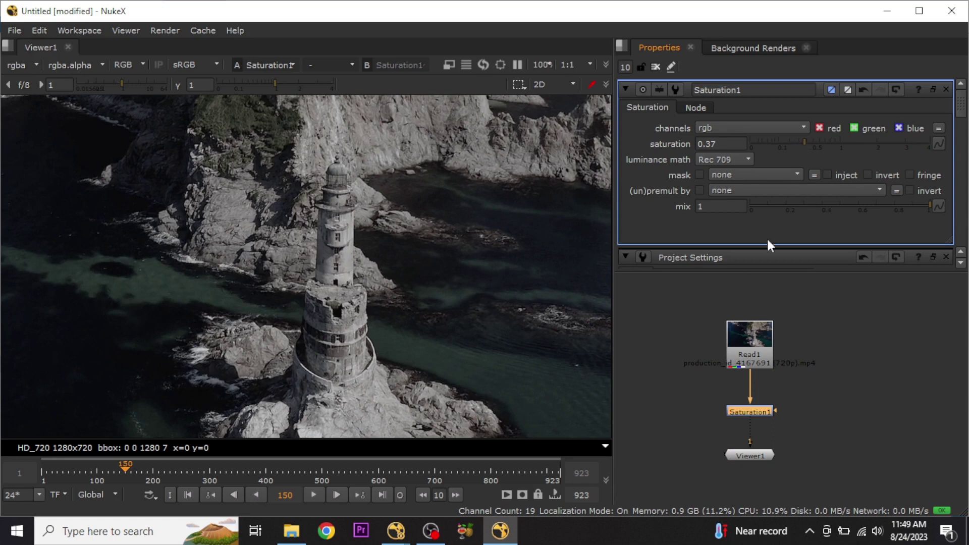
pyautogui.scroll(-3, 437, 296)
pyautogui.scroll(1, 414, 258)
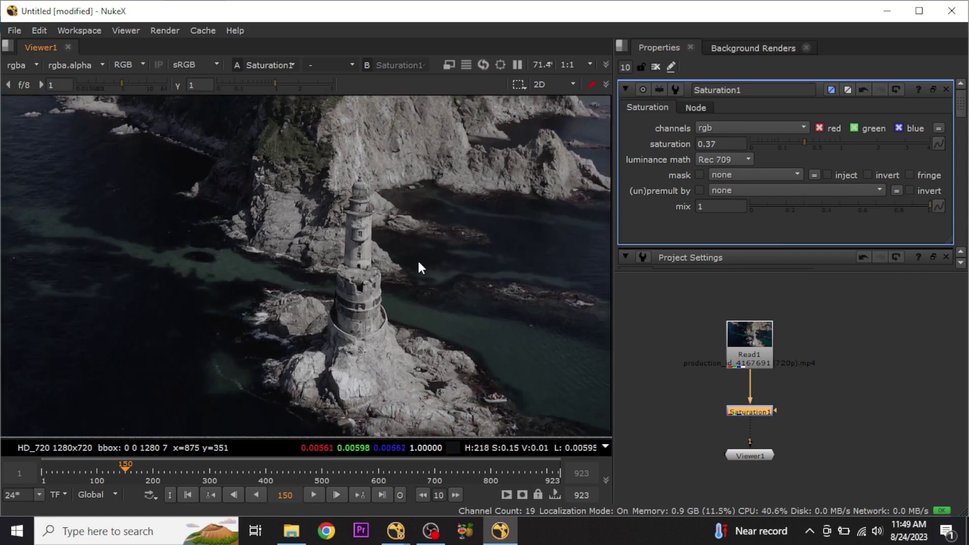
pyautogui.moveTo(800, 145); pyautogui.dragTo(815, 141)
# - Move Viewer1 farther down and insert a ColorCorrect node between Saturation1 and Viewer1
pyautogui.scroll(-2, 779, 371)
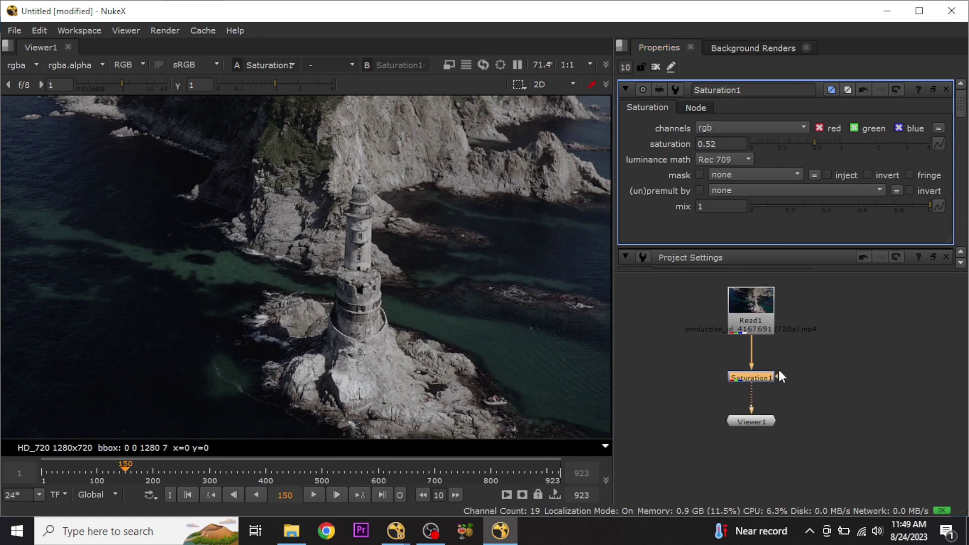
pyautogui.moveTo(770, 397); pyautogui.dragTo(767, 460)
pyautogui.click(824, 408)
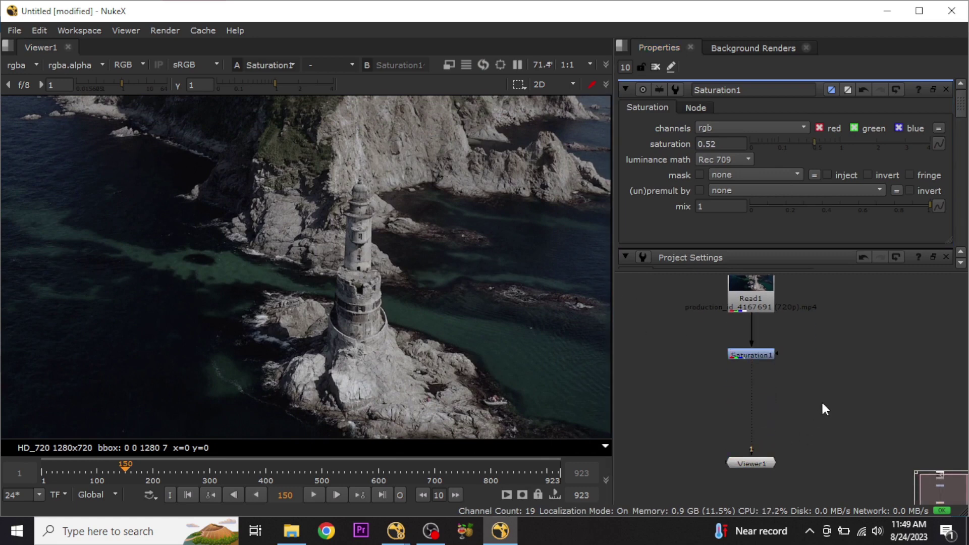
pyautogui.press('Tab')
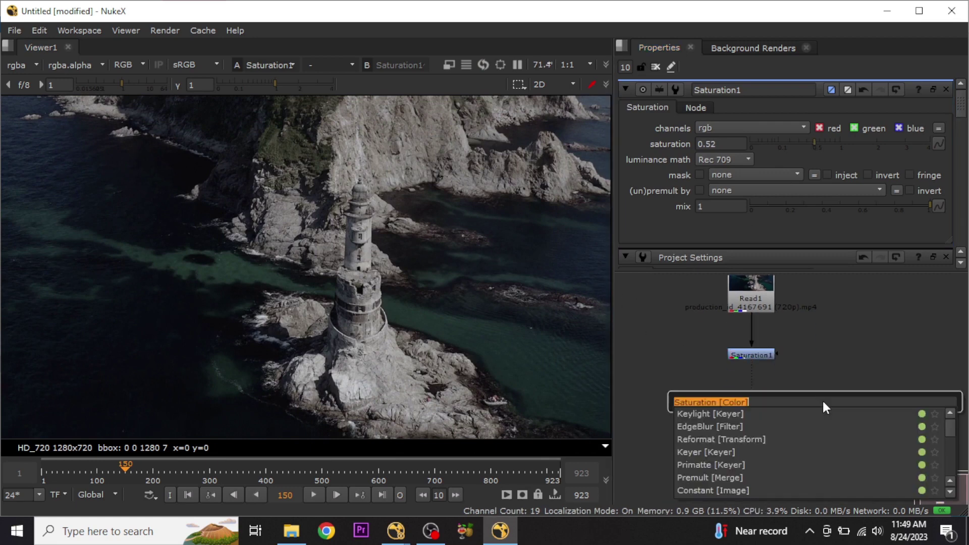
pyautogui.write('col')
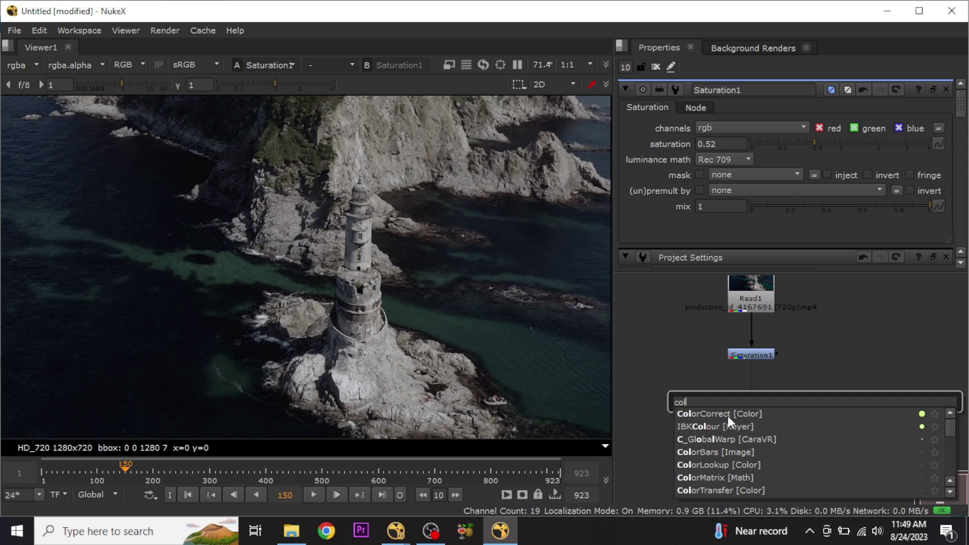
pyautogui.press('Escape')
pyautogui.press('c')
pyautogui.moveTo(829, 410); pyautogui.dragTo(754, 400)
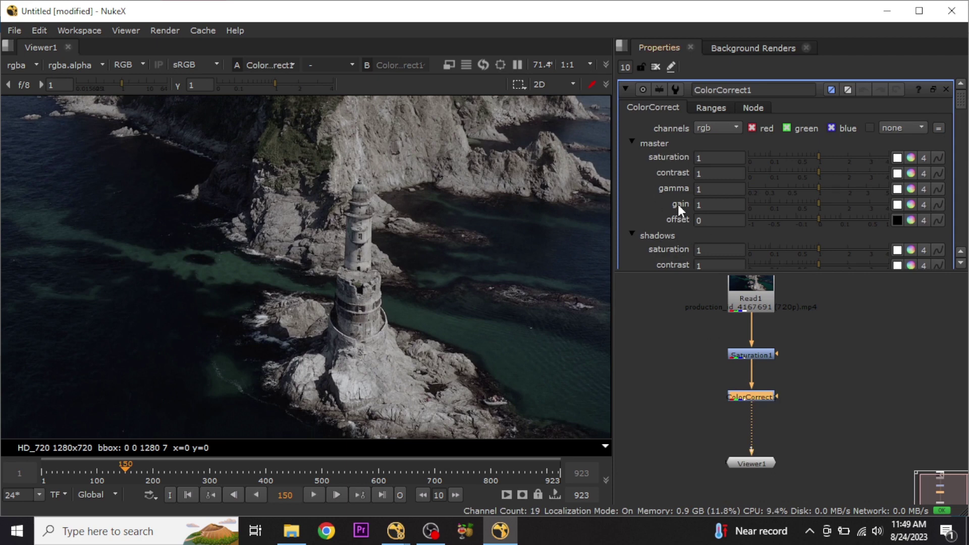
# - Try a master gain of 2.05 on the ColorCorrect1 node and undo it
pyautogui.moveTo(818, 202); pyautogui.dragTo(850, 210)
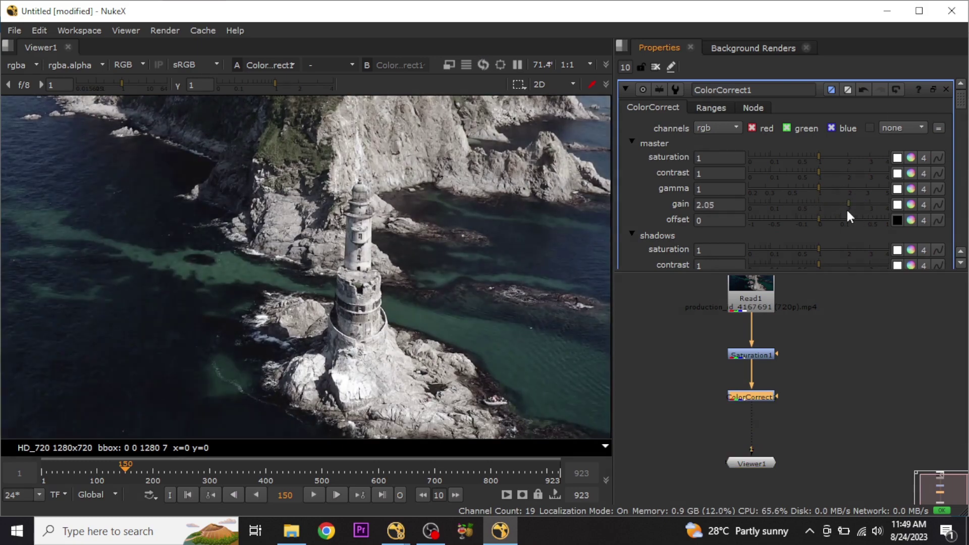
pyautogui.hotkey('ctrl', 'z')
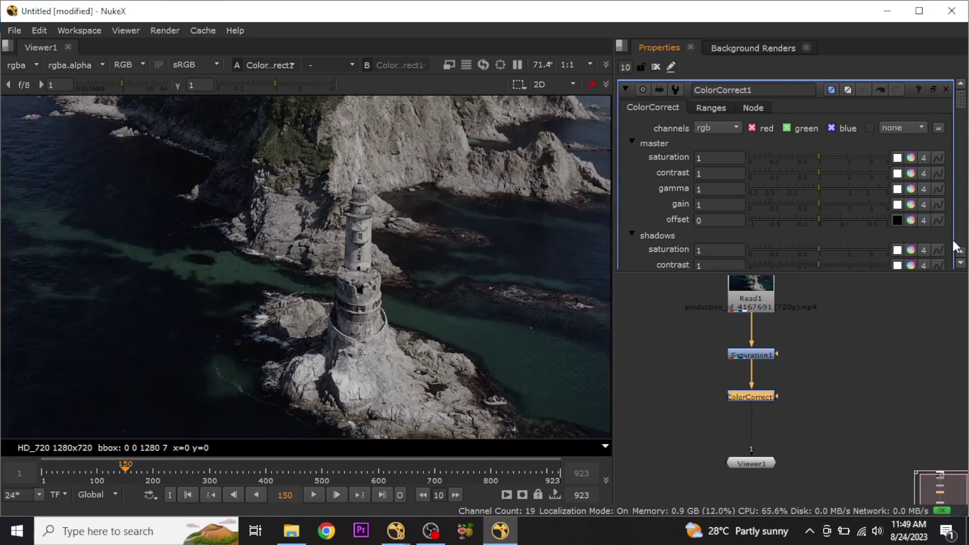
# - Try tinting ColorCorrect1's master gain through its separate channel values and inline colour controls, and return all channels to 1
pyautogui.click(924, 205)
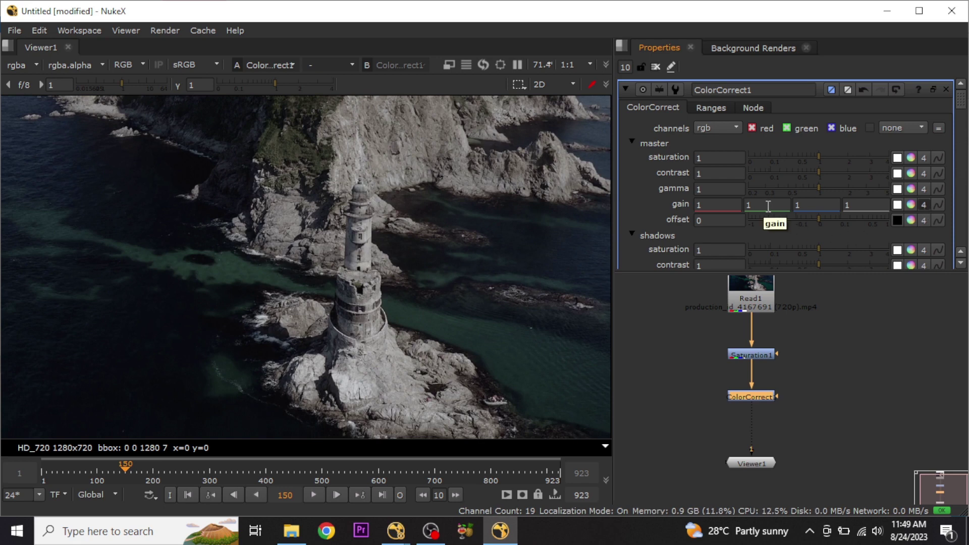
pyautogui.click(798, 204)
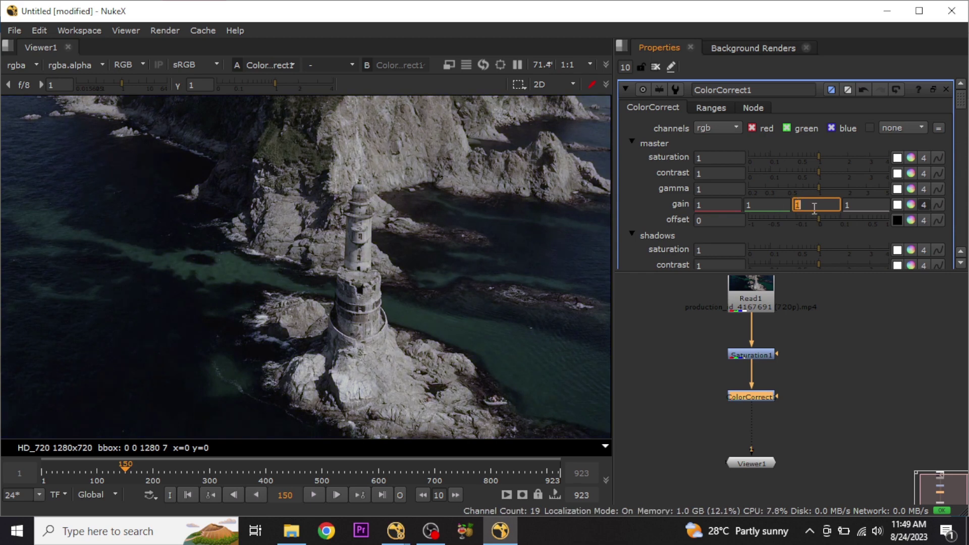
pyautogui.click(912, 205)
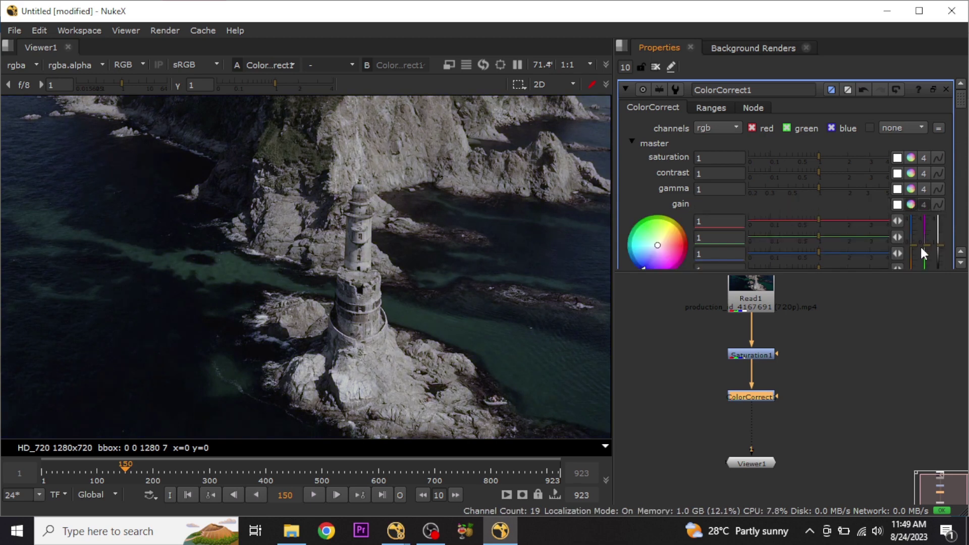
pyautogui.moveTo(915, 245); pyautogui.dragTo(937, 247)
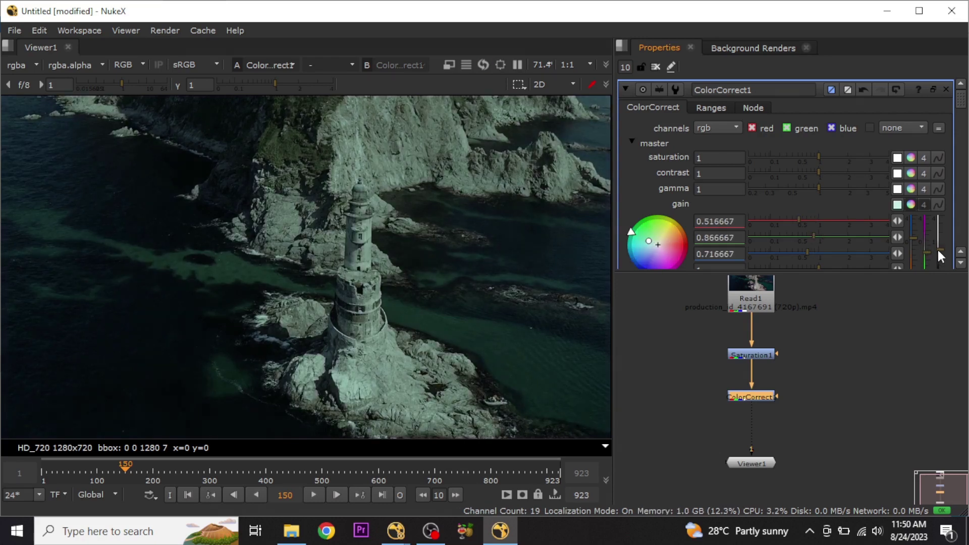
pyautogui.click(928, 244)
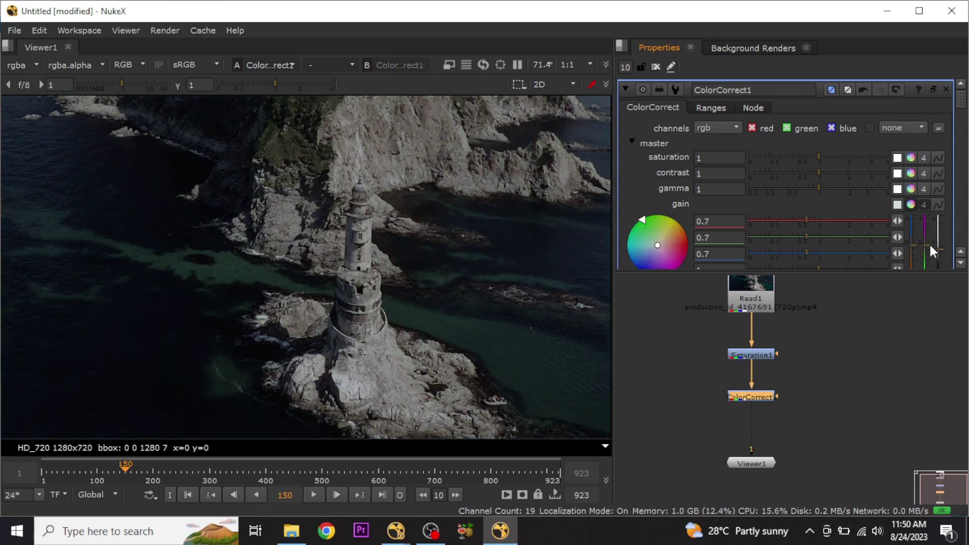
pyautogui.click(939, 238)
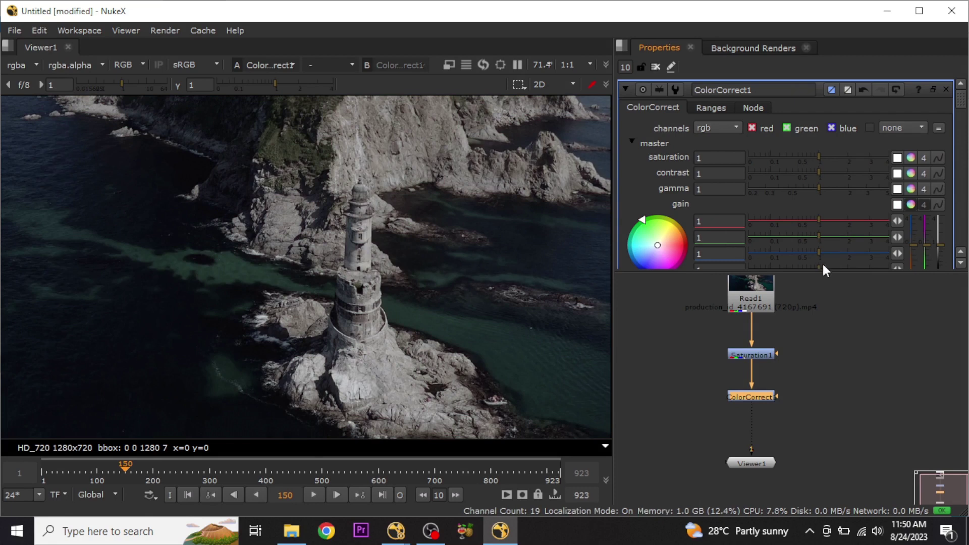
pyautogui.click(916, 317)
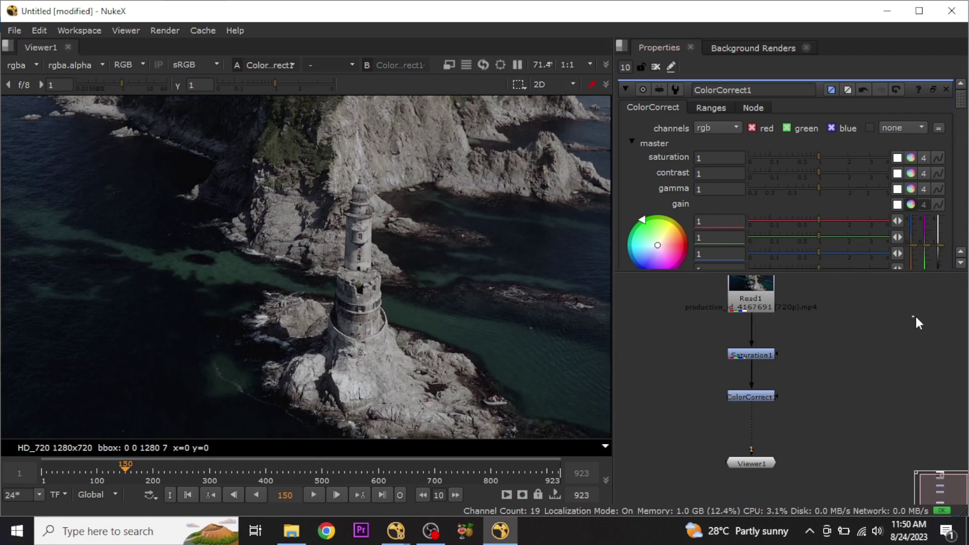
pyautogui.click(913, 204)
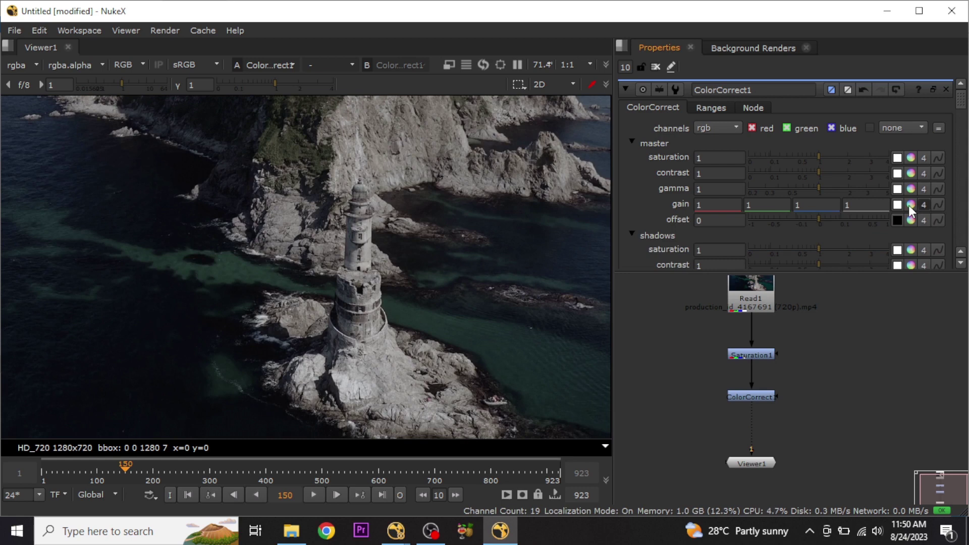
# - Tint ColorCorrect1's master gain dark blue in a floating colour picker, with red 0.014, green 0.021167 and blue 0.1
pyautogui.keyDown('ctrl'); pyautogui.click(912, 204); pyautogui.keyUp('ctrl')
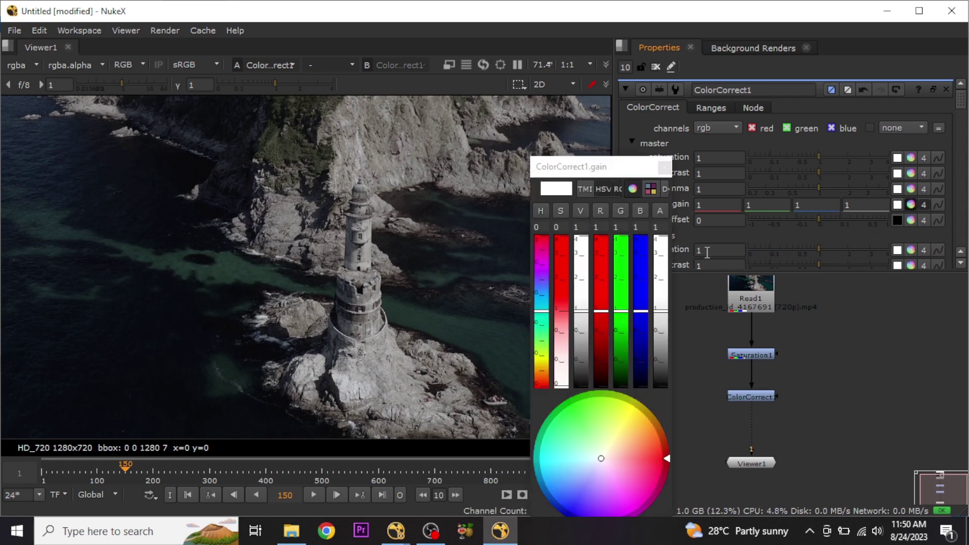
pyautogui.moveTo(616, 169); pyautogui.dragTo(637, 138)
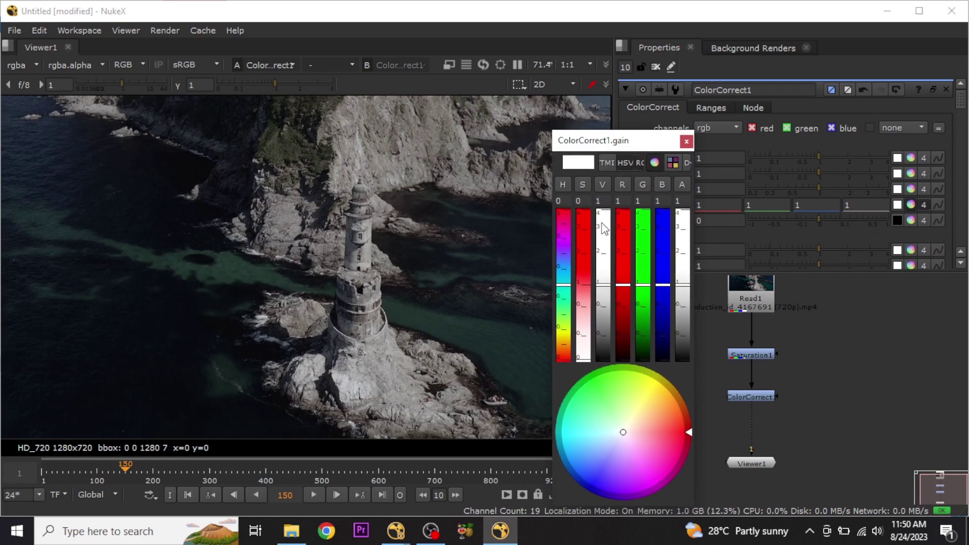
pyautogui.moveTo(606, 289); pyautogui.dragTo(617, 342)
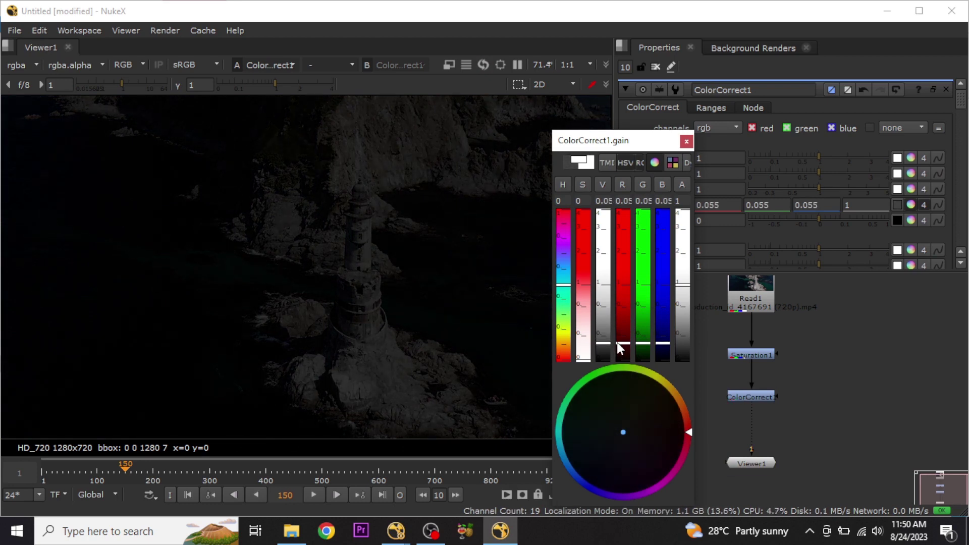
pyautogui.moveTo(667, 342); pyautogui.dragTo(646, 351)
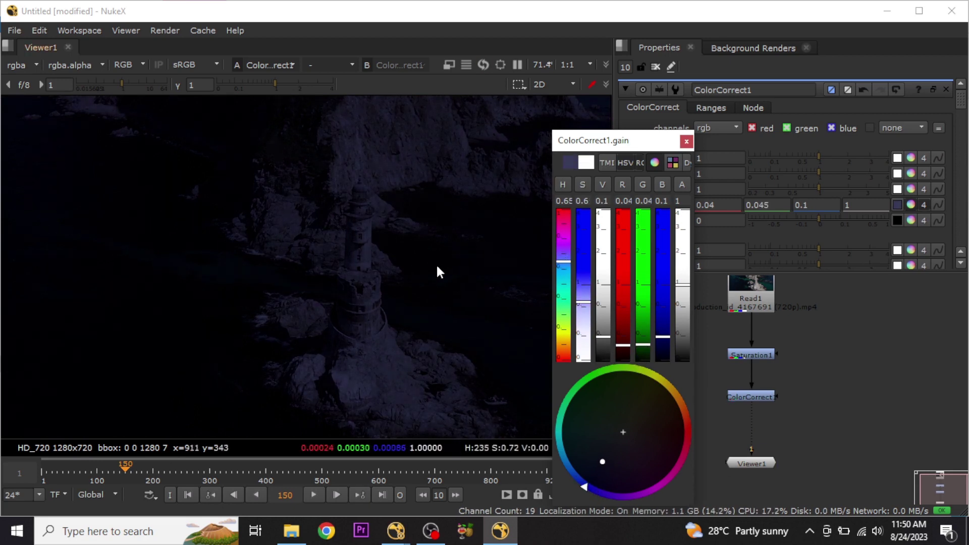
pyautogui.moveTo(579, 305)
pyautogui.mouseDown()
pyautogui.moveTo(588, 232)
pyautogui.moveTo(588, 295)
pyautogui.mouseUp()
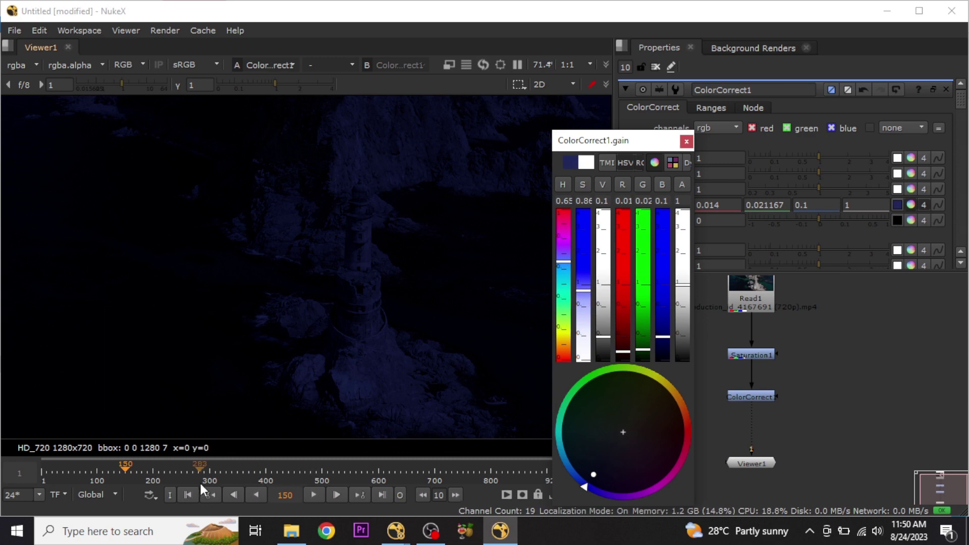
# - Go to frame 389 and refine ColorCorrect1's master gain to red 0.02, green 0.026667 and blue 0.13, closing the colour picker
pyautogui.click(187, 470)
pyautogui.click(259, 472)
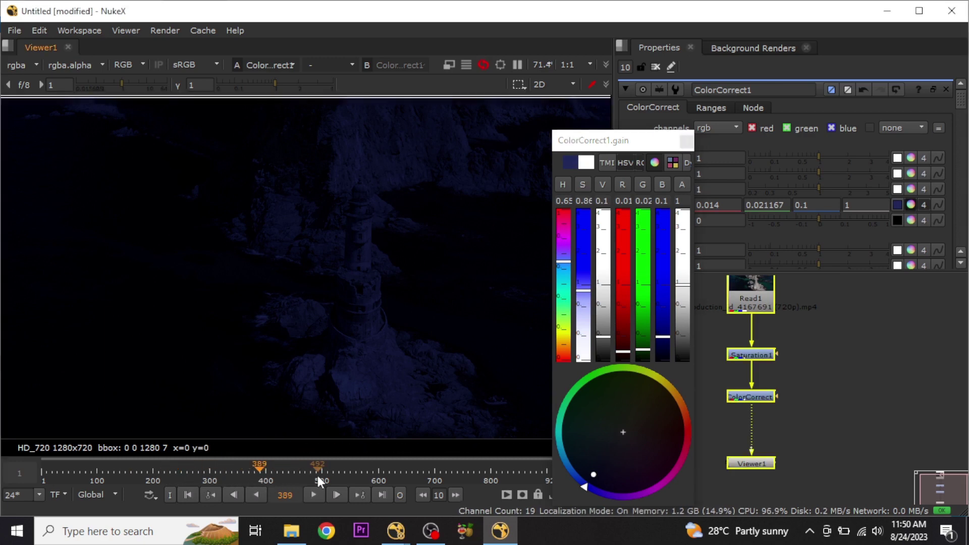
pyautogui.scroll(2, 337, 274)
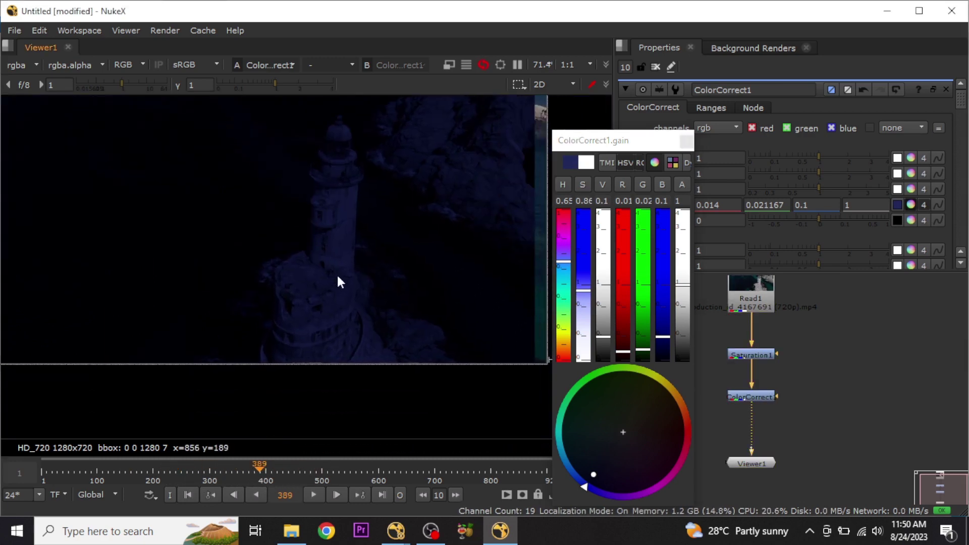
pyautogui.moveTo(354, 255); pyautogui.dragTo(355, 301, button='middle')
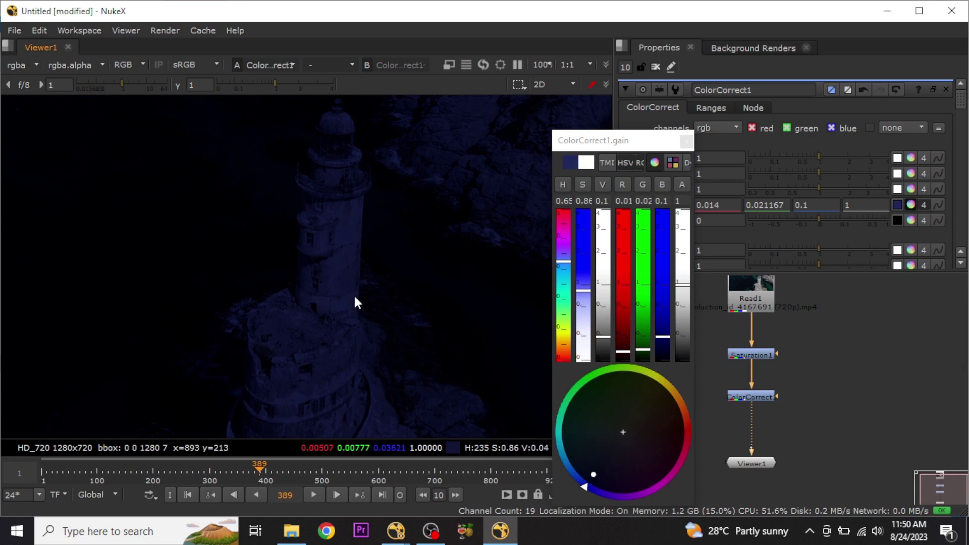
pyautogui.click(586, 293)
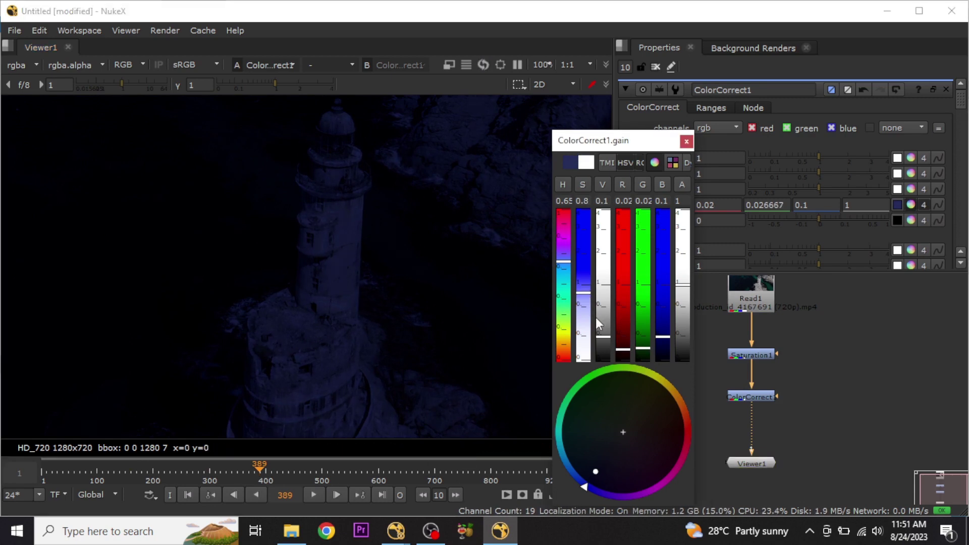
pyautogui.click(663, 341)
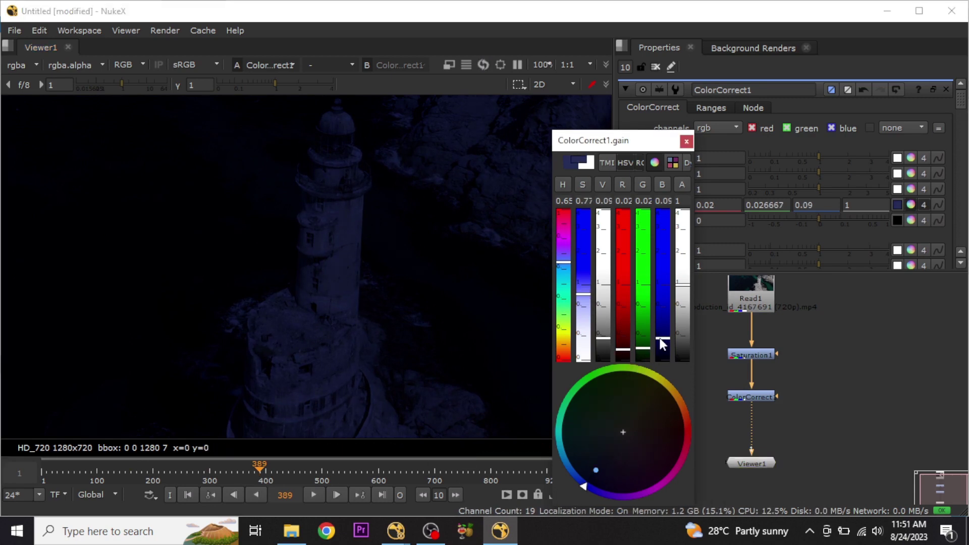
pyautogui.moveTo(662, 340); pyautogui.dragTo(660, 333)
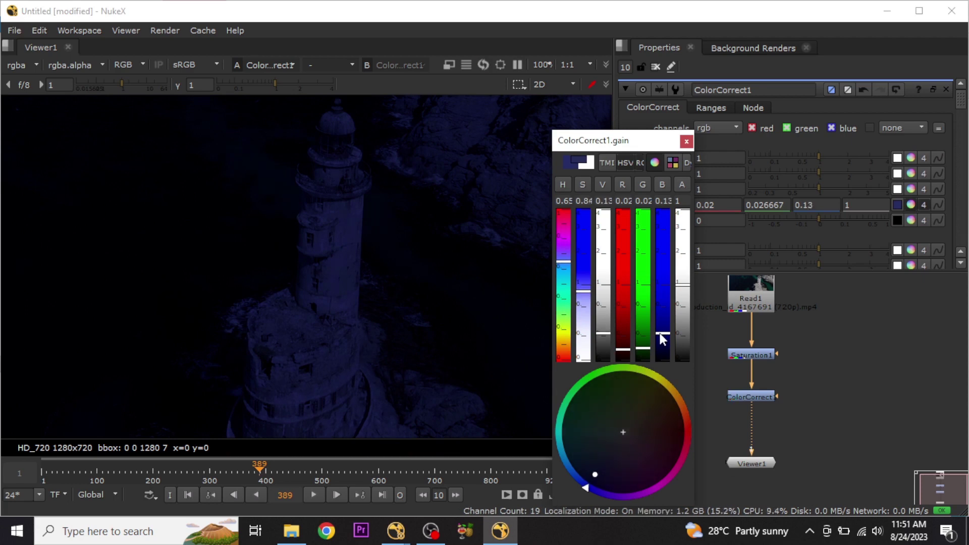
pyautogui.click(686, 142)
# - Try a master contrast of 1.55 on the ColorCorrect1 node and reset it to 1
pyautogui.scroll(-3, 494, 353)
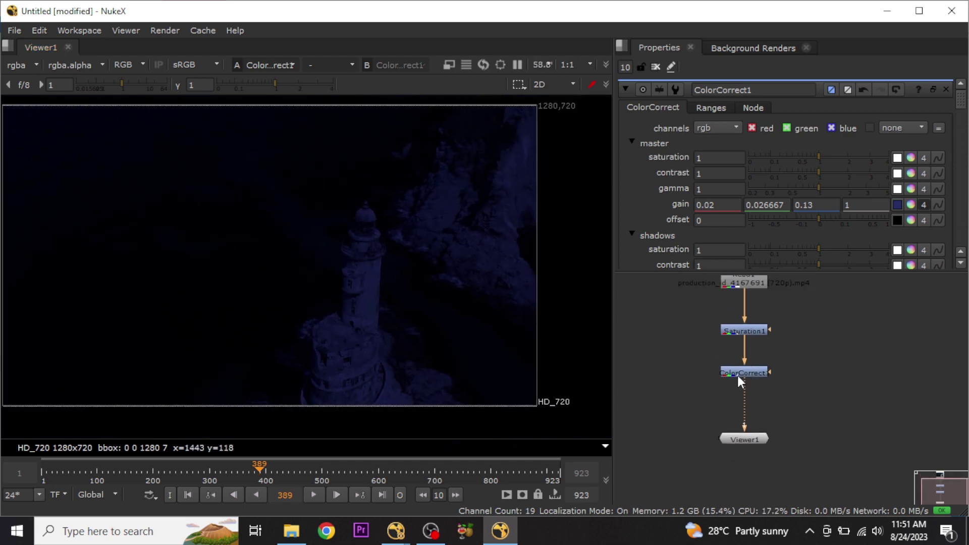
pyautogui.scroll(2, 751, 376)
pyautogui.click(752, 373)
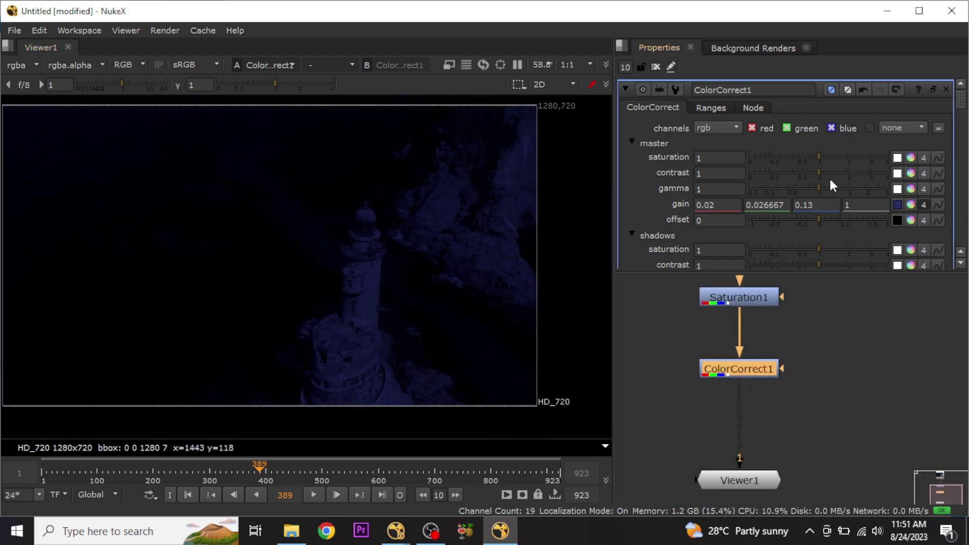
pyautogui.moveTo(820, 172); pyautogui.dragTo(836, 176)
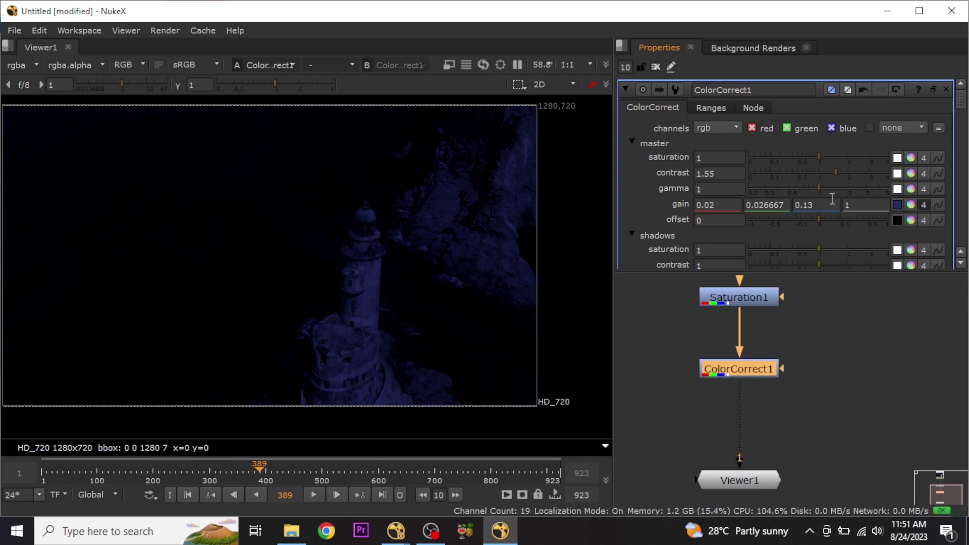
pyautogui.click(820, 173)
# - Add an unconnected Keyer node and place it beside the Saturation1 and ColorCorrect1 branch
pyautogui.moveTo(756, 450); pyautogui.dragTo(733, 472, button='middle')
pyautogui.moveTo(666, 407); pyautogui.dragTo(678, 444, button='middle')
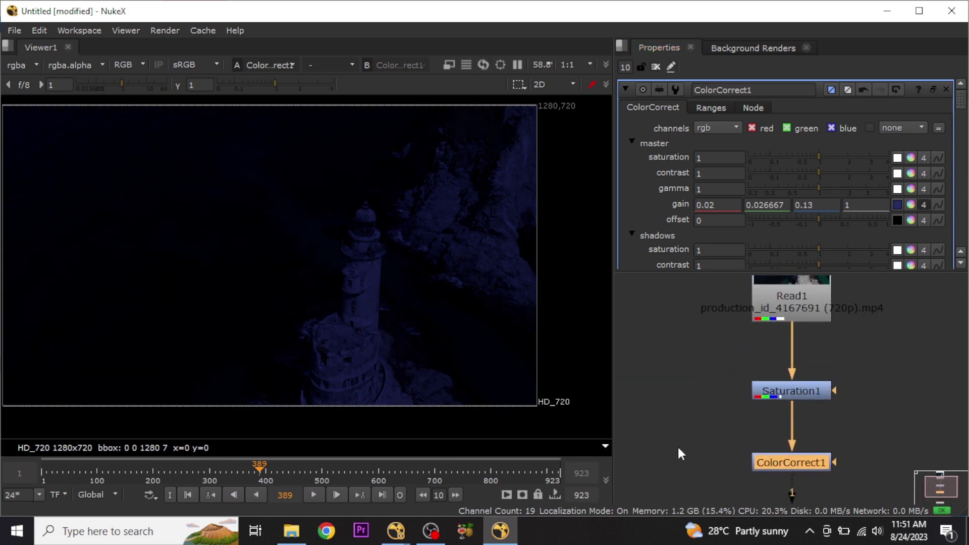
pyautogui.click(678, 442)
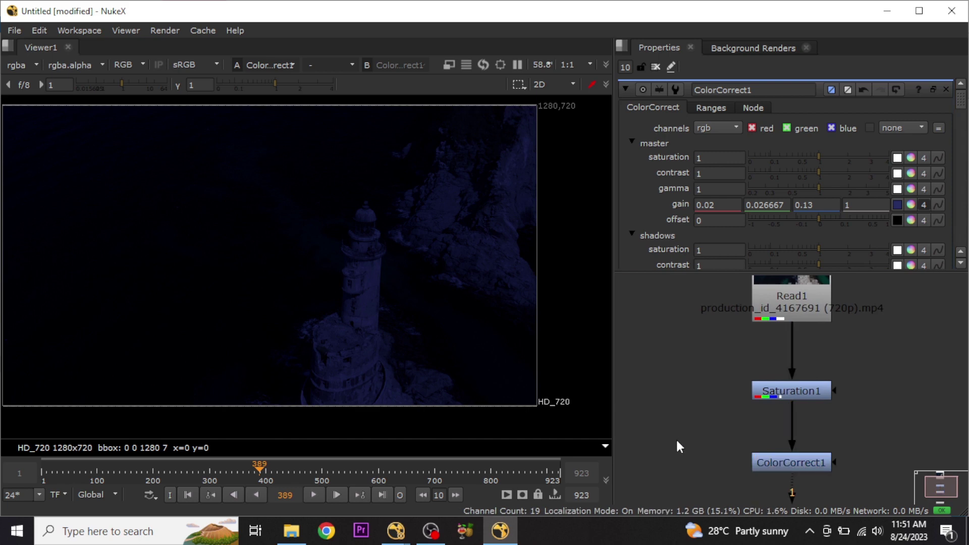
pyautogui.press('Tab')
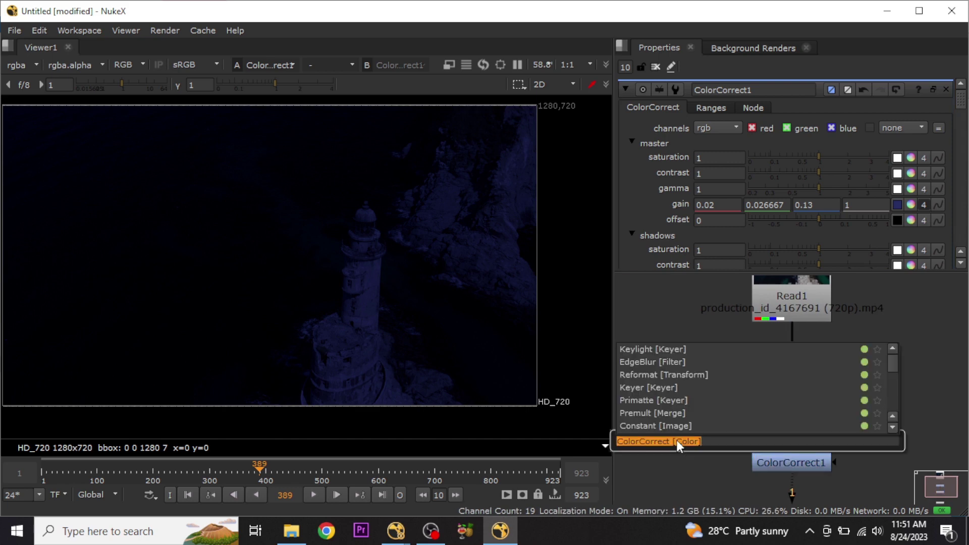
pyautogui.write('key')
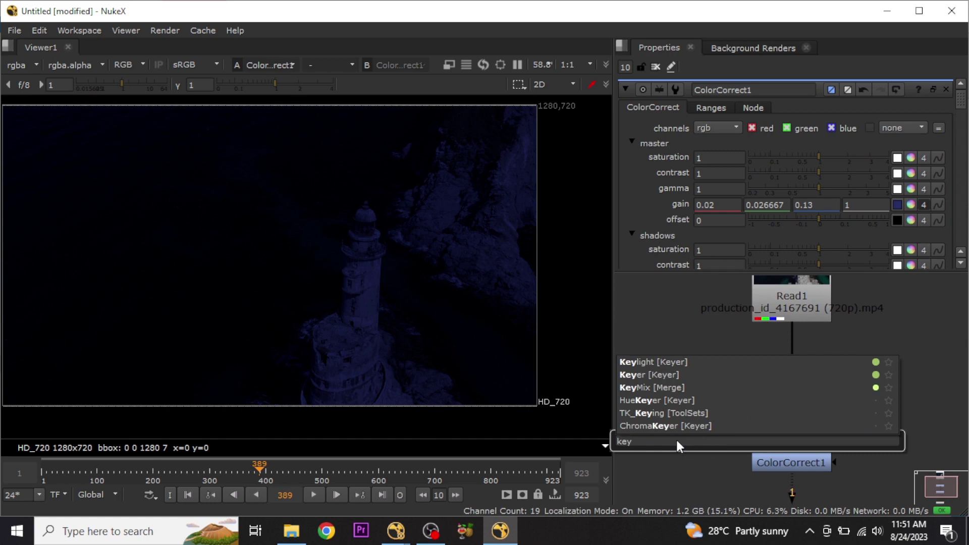
pyautogui.click(662, 375)
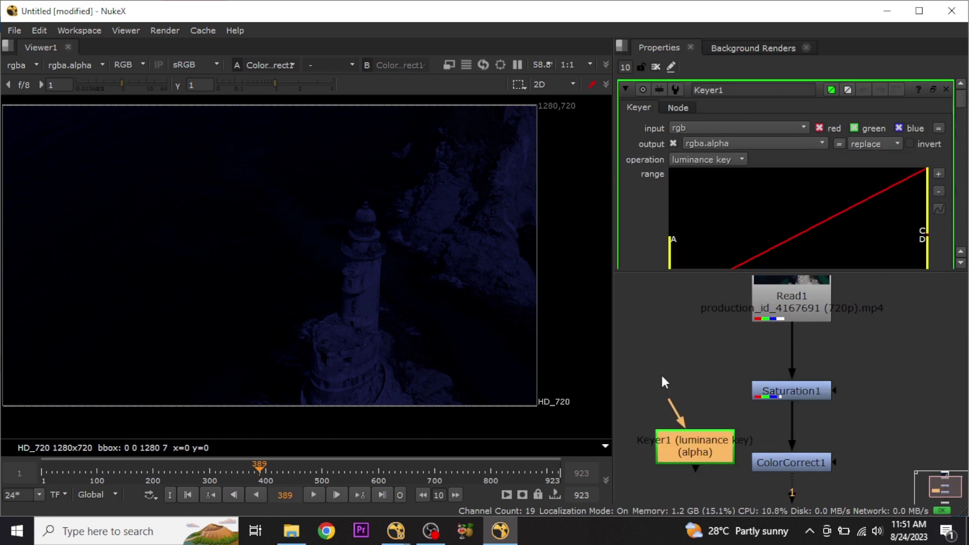
pyautogui.moveTo(696, 434); pyautogui.dragTo(683, 405)
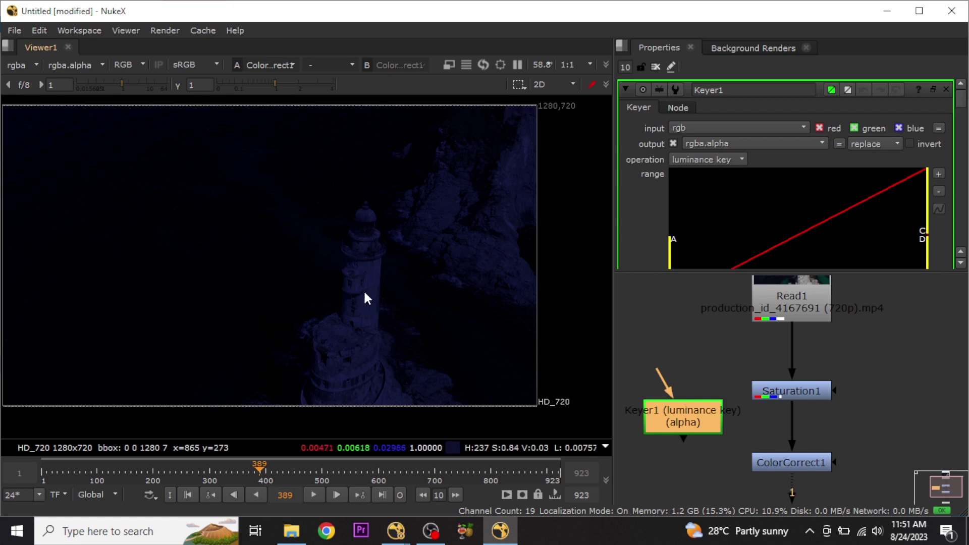
# - Connect Keyer1's input to Read1 and show the Keyer1 alpha channel in the viewer
pyautogui.press('f')
pyautogui.press('a')
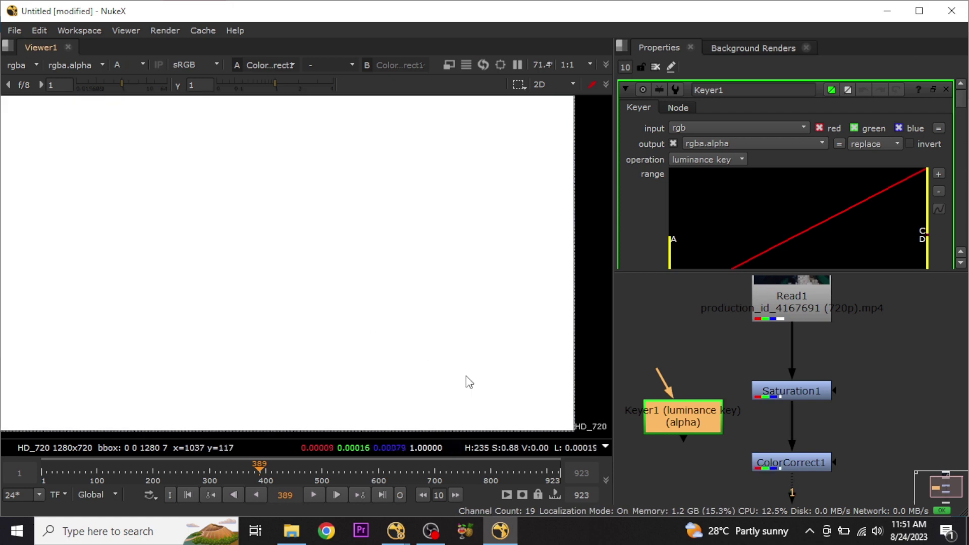
pyautogui.moveTo(695, 364); pyautogui.dragTo(730, 408, button='middle')
pyautogui.moveTo(695, 419); pyautogui.dragTo(807, 335)
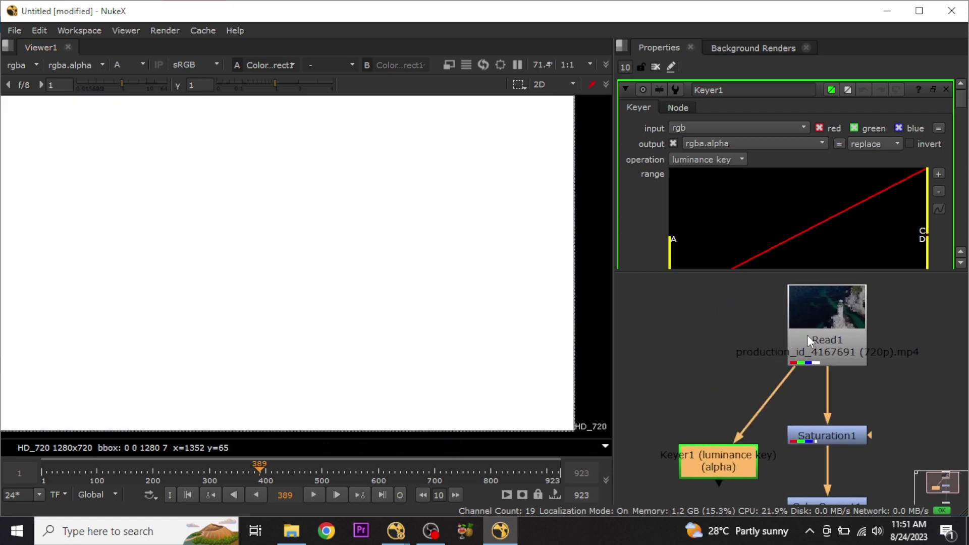
pyautogui.moveTo(699, 466); pyautogui.dragTo(697, 446)
pyautogui.press('1')
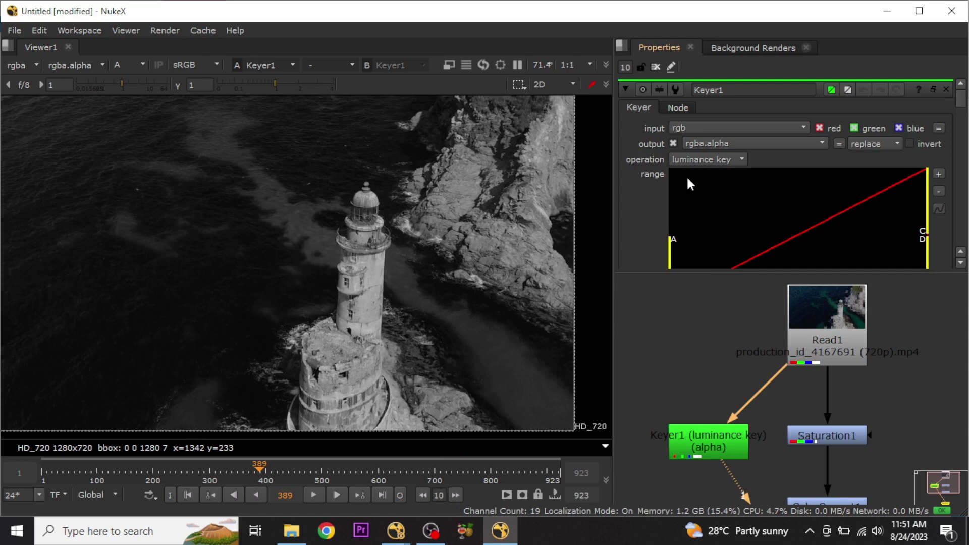
# - Raise the A handle of Keyer1's luminance range to black out the dark water, testing invert and leaving it off
pyautogui.moveTo(674, 250); pyautogui.dragTo(718, 251)
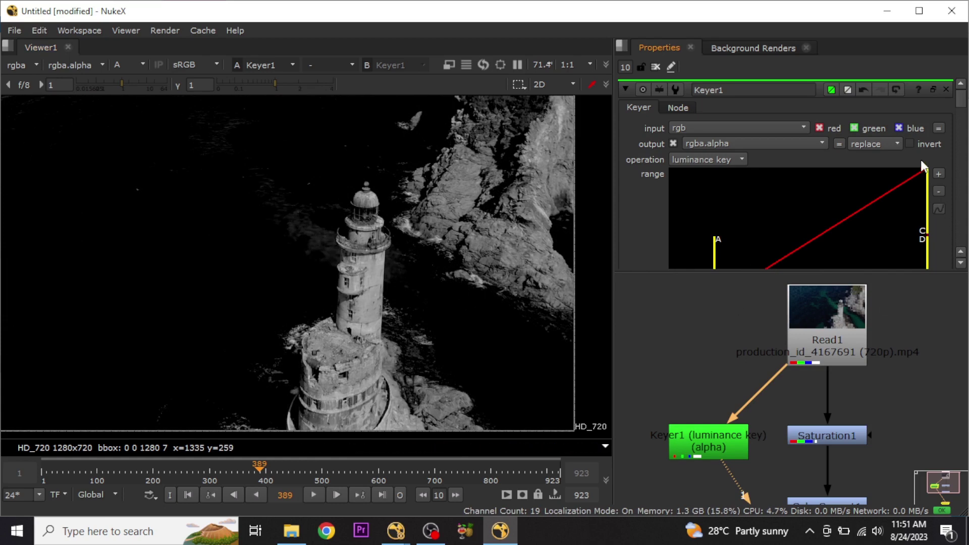
pyautogui.click(911, 143)
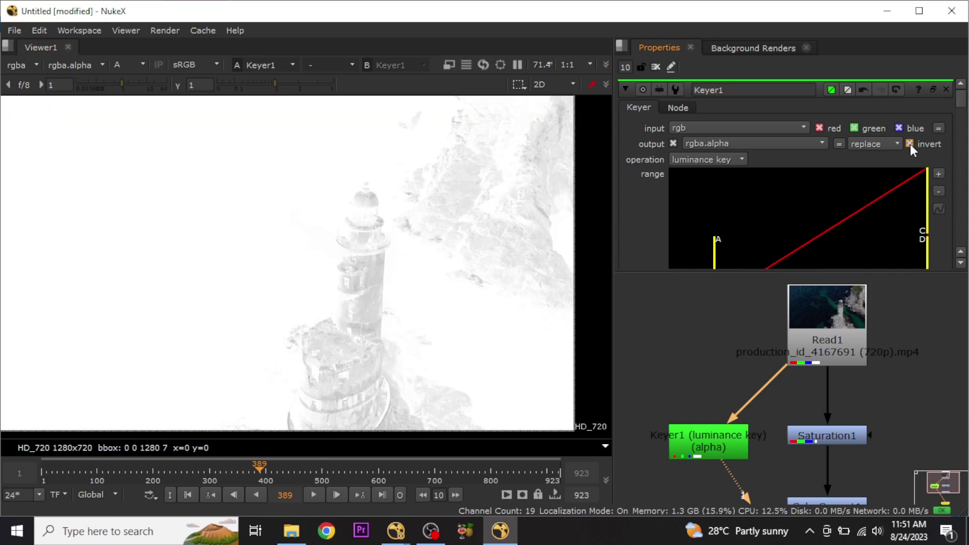
pyautogui.click(910, 144)
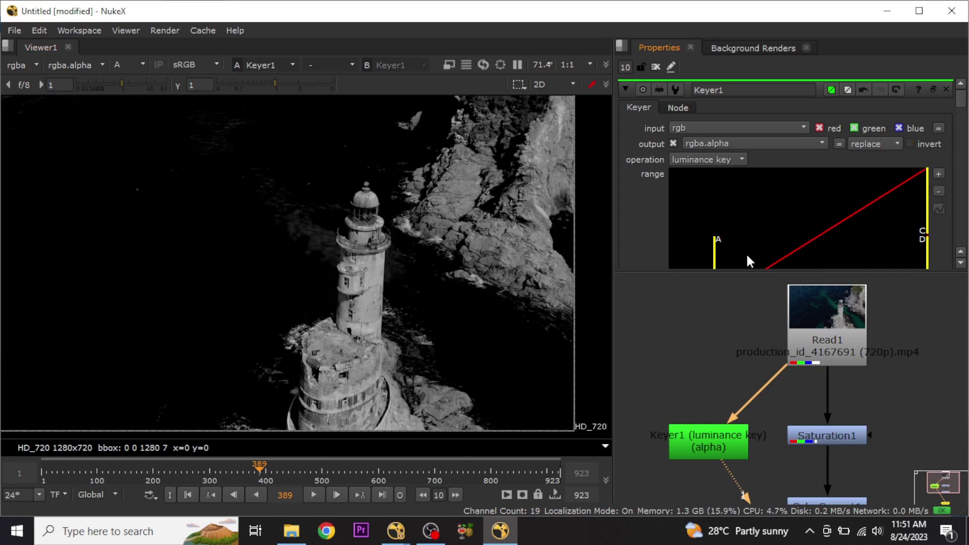
pyautogui.moveTo(713, 253)
pyautogui.mouseDown()
pyautogui.moveTo(727, 256)
pyautogui.moveTo(718, 256)
pyautogui.mouseUp()
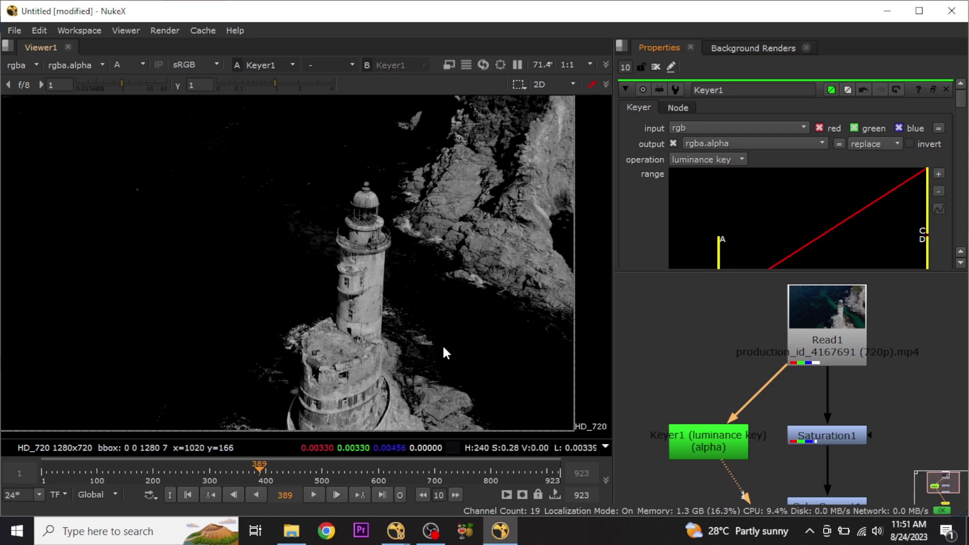
# - Lower the A handle of Keyer1's luminance range very slightly while checking the lighthouse matte
pyautogui.scroll(2, 442, 344)
pyautogui.moveTo(442, 344); pyautogui.dragTo(362, 287, button='middle')
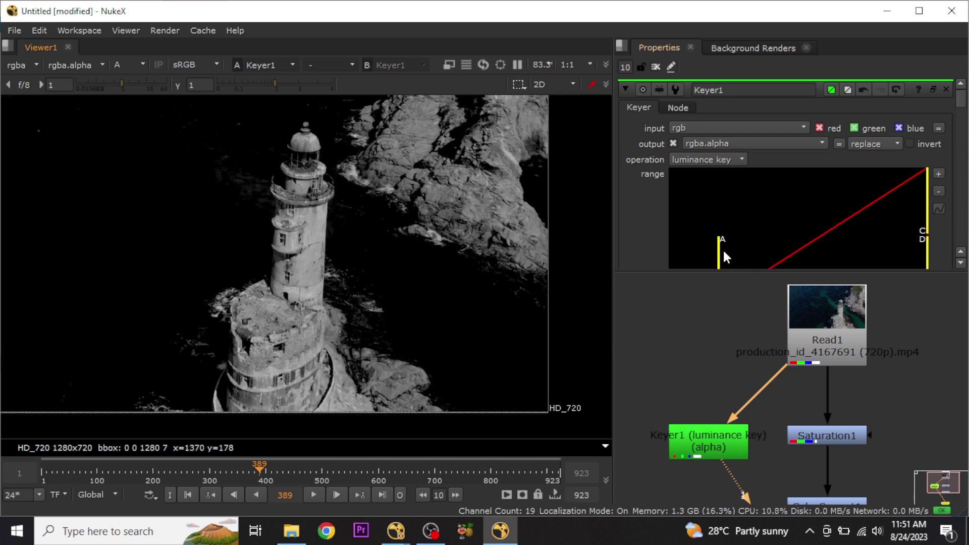
pyautogui.moveTo(724, 252); pyautogui.dragTo(720, 253)
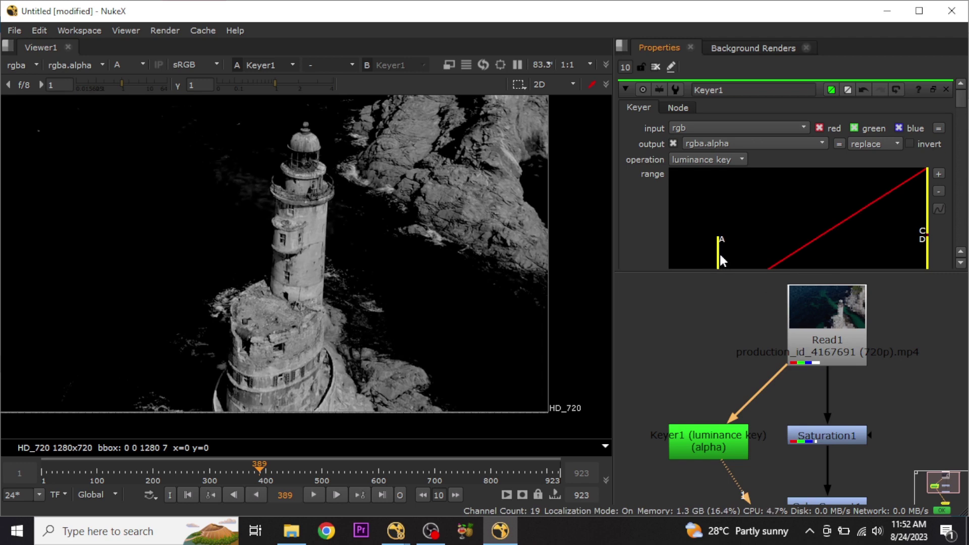
# - Add a Grade node after ColorCorrect1 and place it straight below with space between the two nodes
pyautogui.moveTo(862, 442); pyautogui.dragTo(833, 332, button='middle')
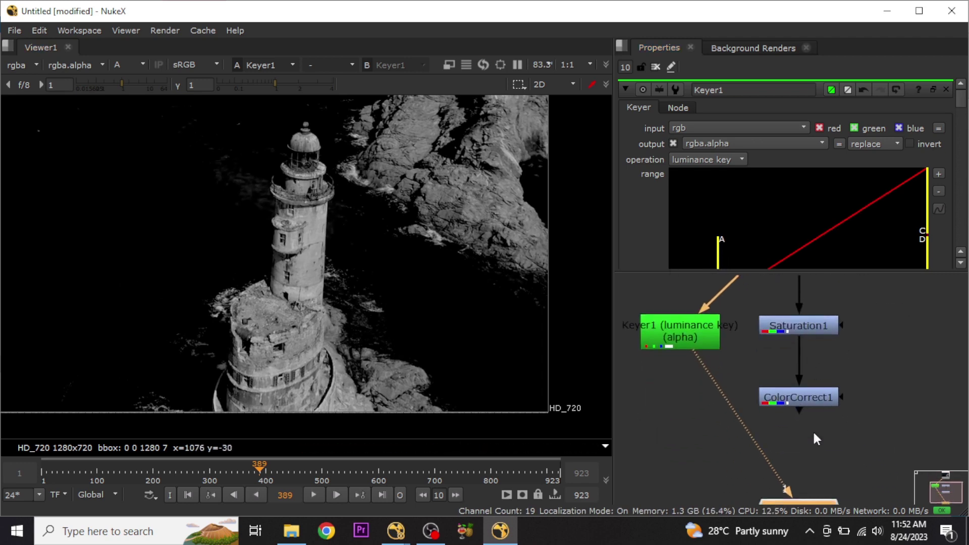
pyautogui.moveTo(814, 454); pyautogui.dragTo(819, 418, button='middle')
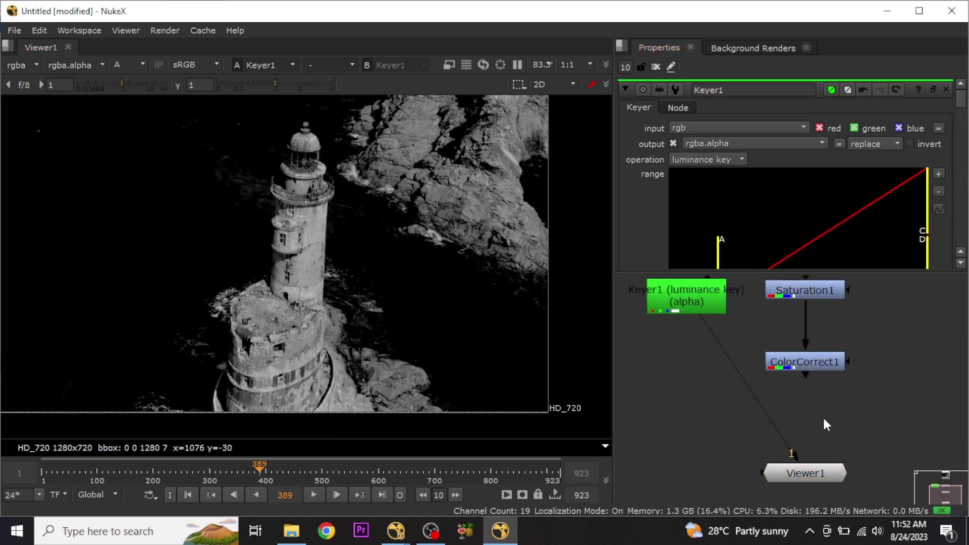
pyautogui.press('g')
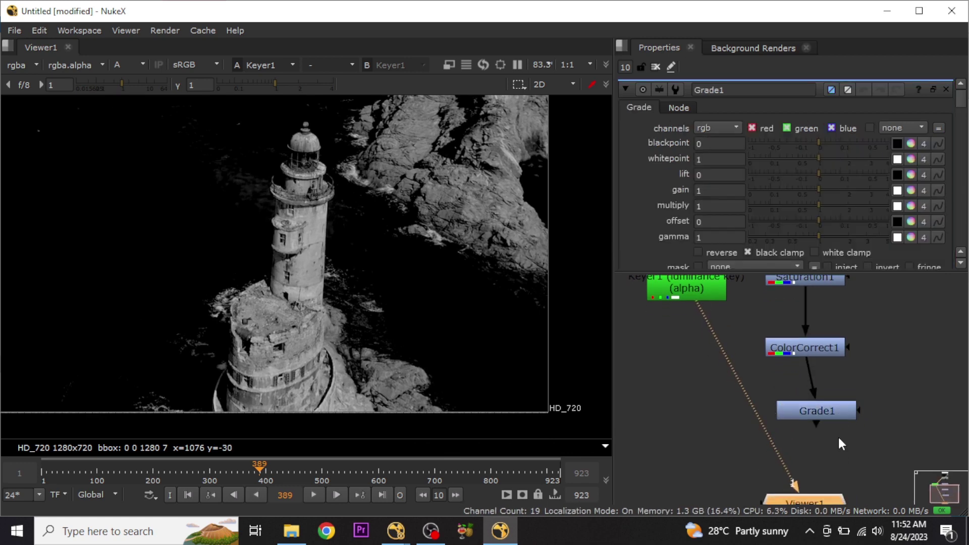
pyautogui.moveTo(834, 415); pyautogui.dragTo(830, 452)
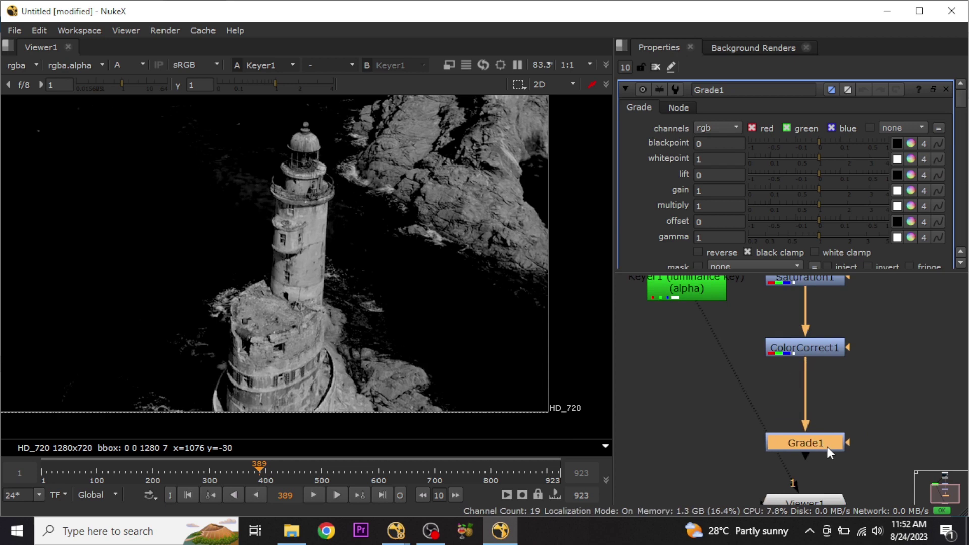
pyautogui.moveTo(828, 447); pyautogui.dragTo(823, 409, button='middle')
pyautogui.moveTo(756, 396); pyautogui.dragTo(783, 473, button='middle')
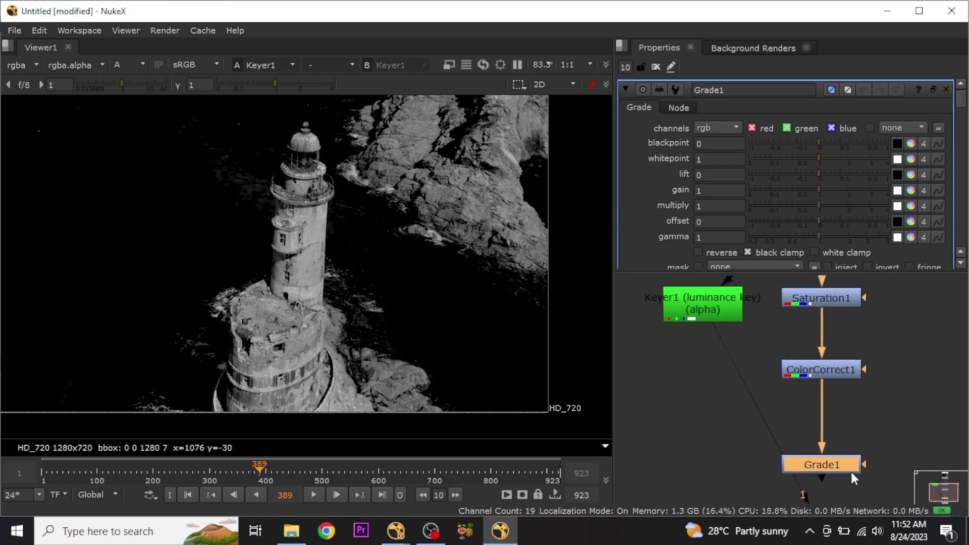
# - Connect Grade1's mask input to Keyer1 and view Grade1's result in RGB
pyautogui.moveTo(865, 465); pyautogui.dragTo(717, 306)
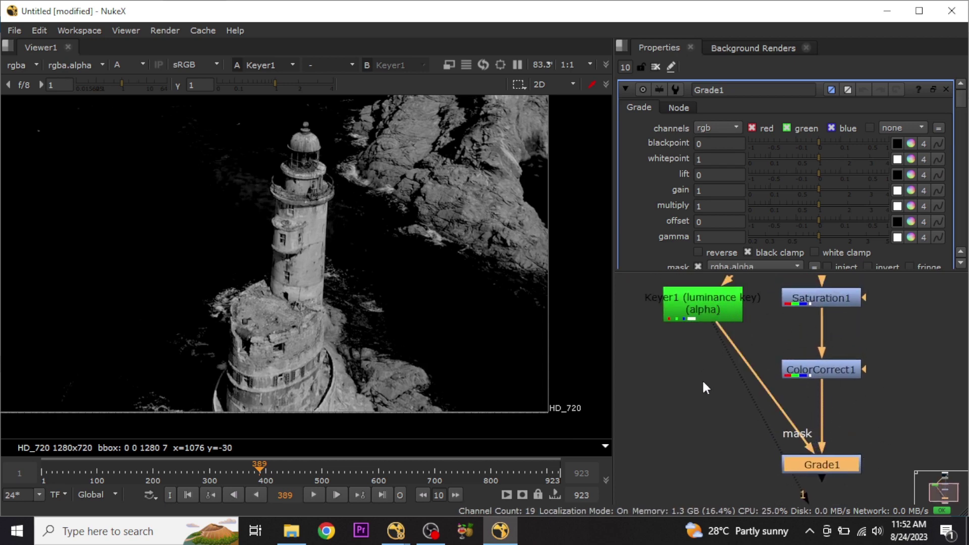
pyautogui.press('1')
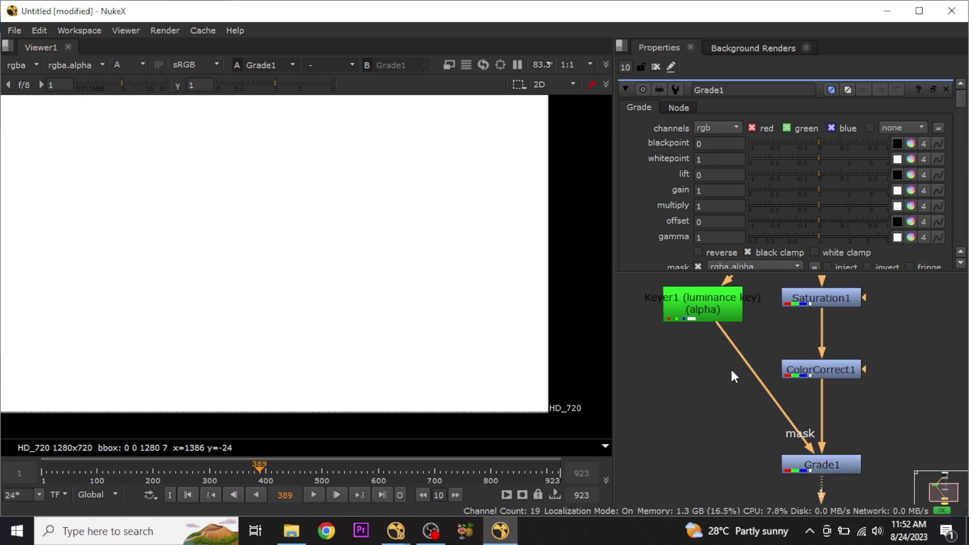
pyautogui.press('a')
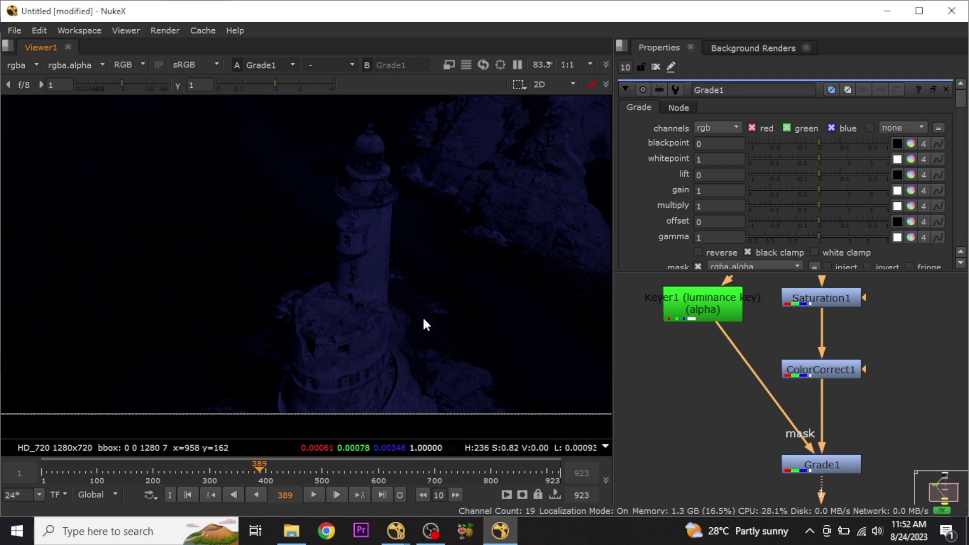
pyautogui.scroll(-3, 706, 394)
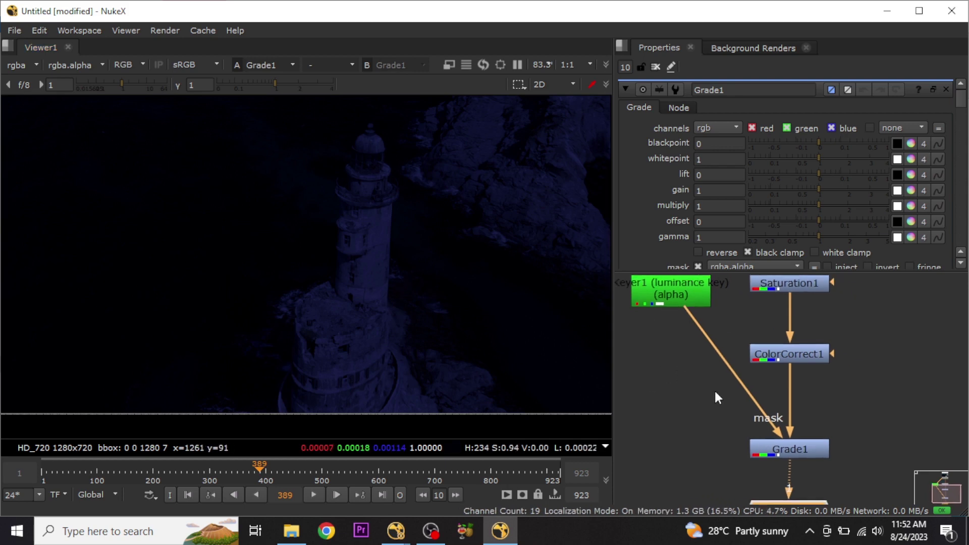
# - Raise Grade1's gain to 4 and then set it to 8 to brighten the masked lighthouse and rocks
pyautogui.click(790, 438)
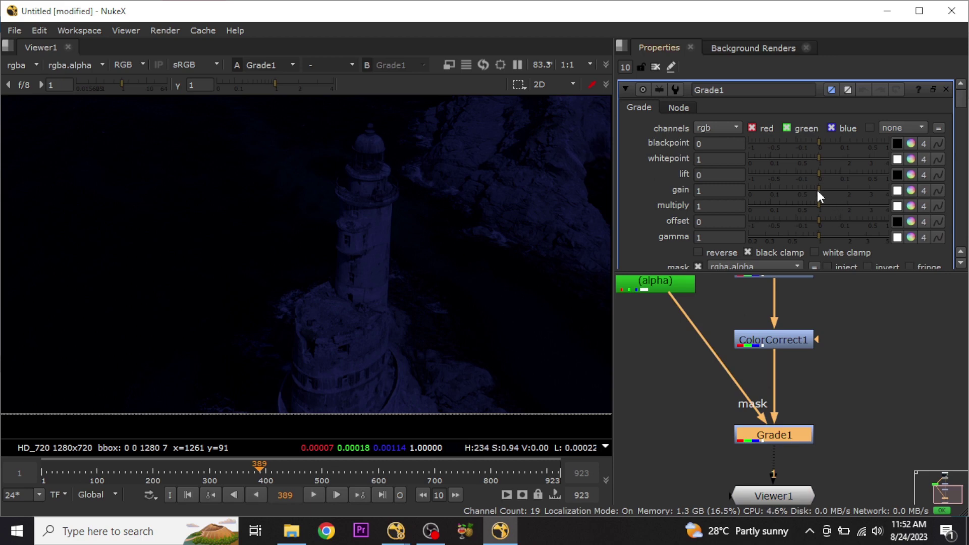
pyautogui.moveTo(818, 192); pyautogui.dragTo(887, 188)
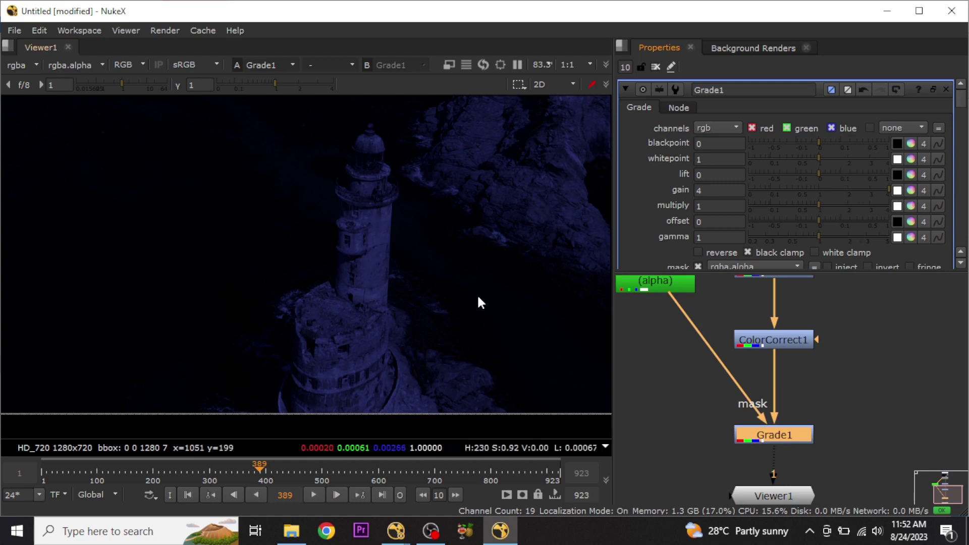
pyautogui.doubleClick(717, 190)
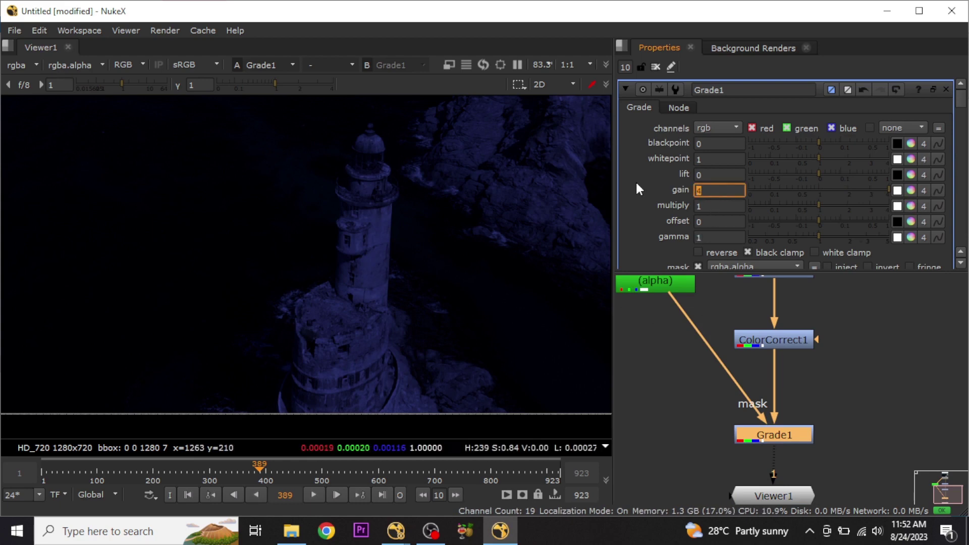
pyautogui.write('8')
pyautogui.press('Return')
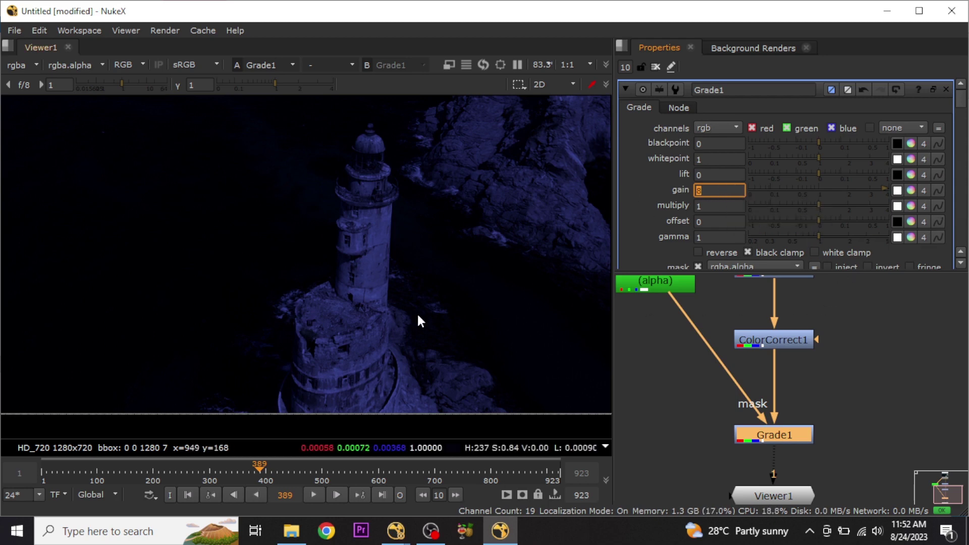
# - Play the graded shot, skip ahead through the timeline, stop at frame 732 and examine the lighthouse's dark top
pyautogui.moveTo(423, 317); pyautogui.dragTo(411, 334, button='middle')
pyautogui.moveTo(766, 421); pyautogui.dragTo(804, 440, button='middle')
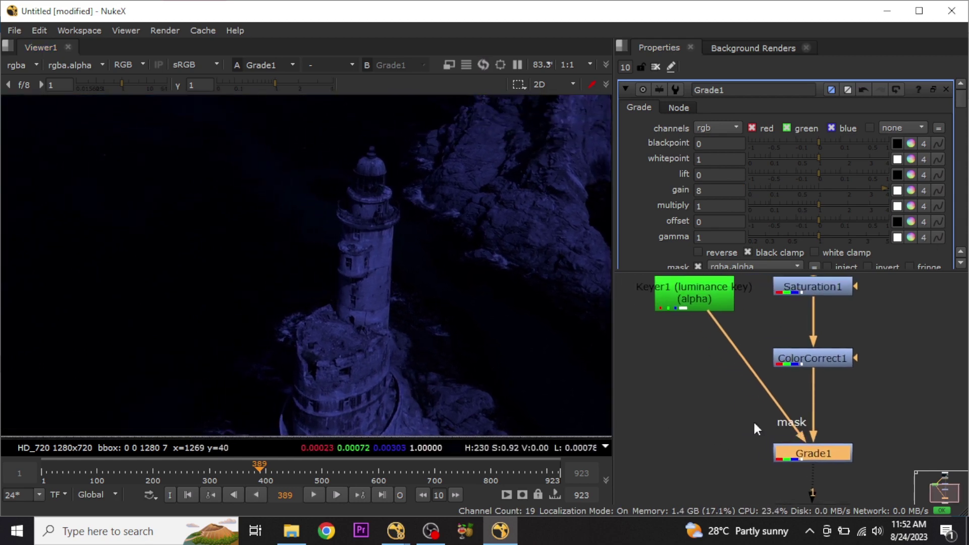
pyautogui.click(310, 493)
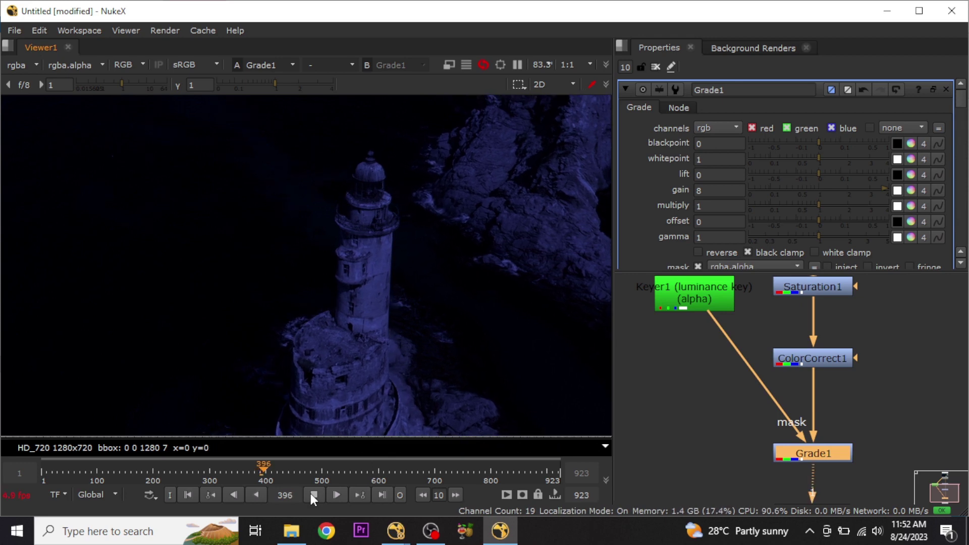
pyautogui.click(347, 473)
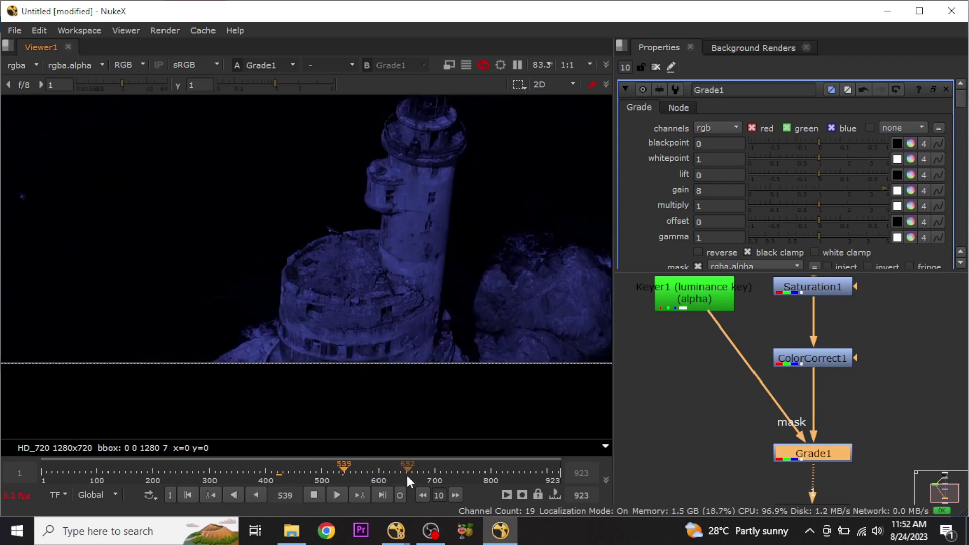
pyautogui.click(402, 475)
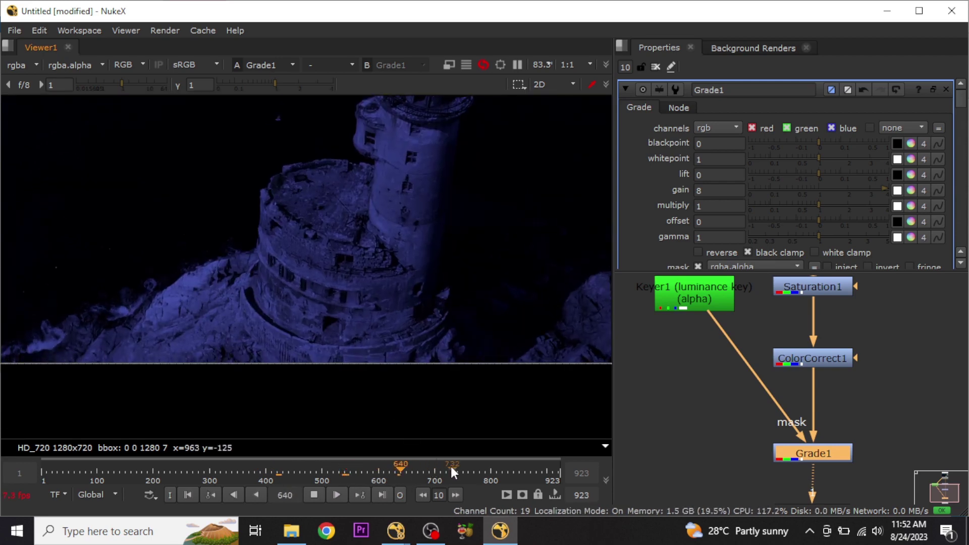
pyautogui.click(434, 475)
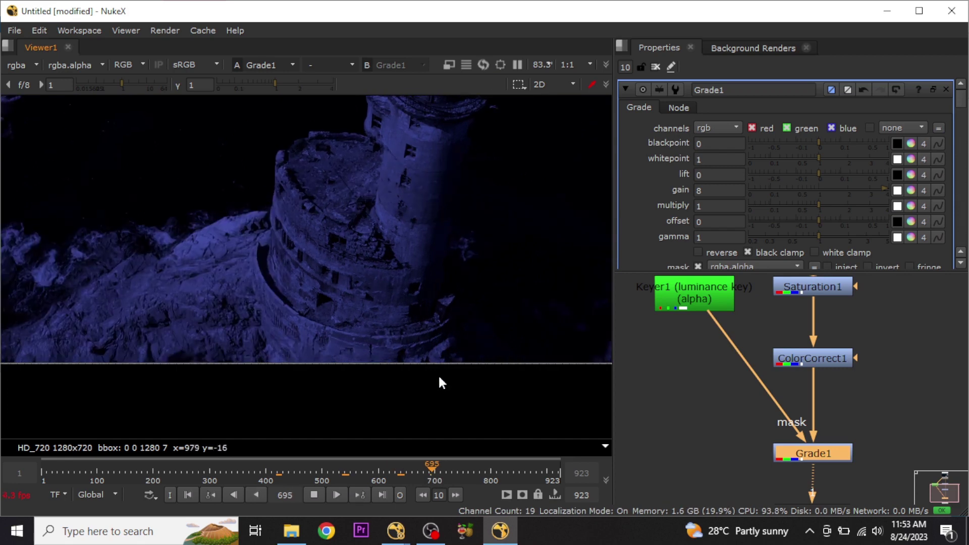
pyautogui.moveTo(449, 339); pyautogui.dragTo(469, 408, button='middle')
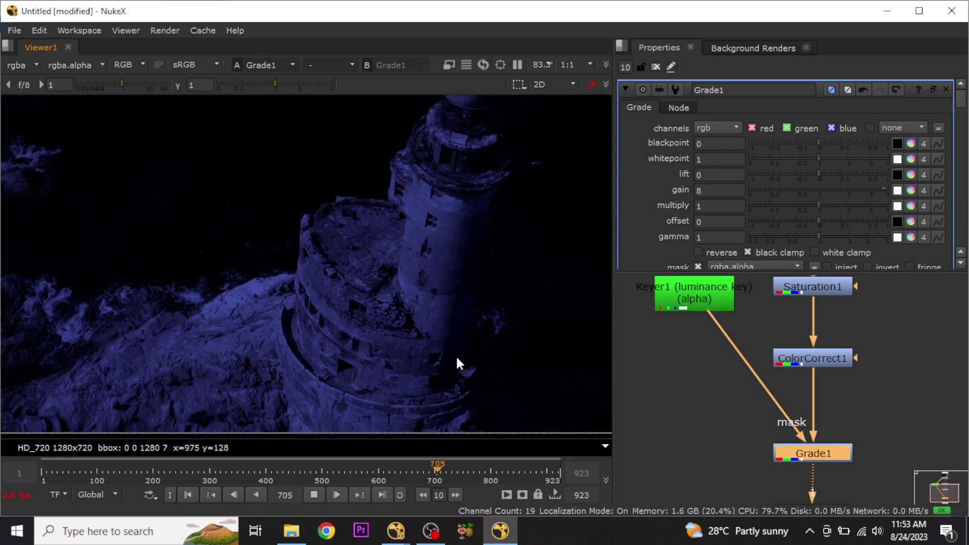
pyautogui.scroll(-1, 428, 389)
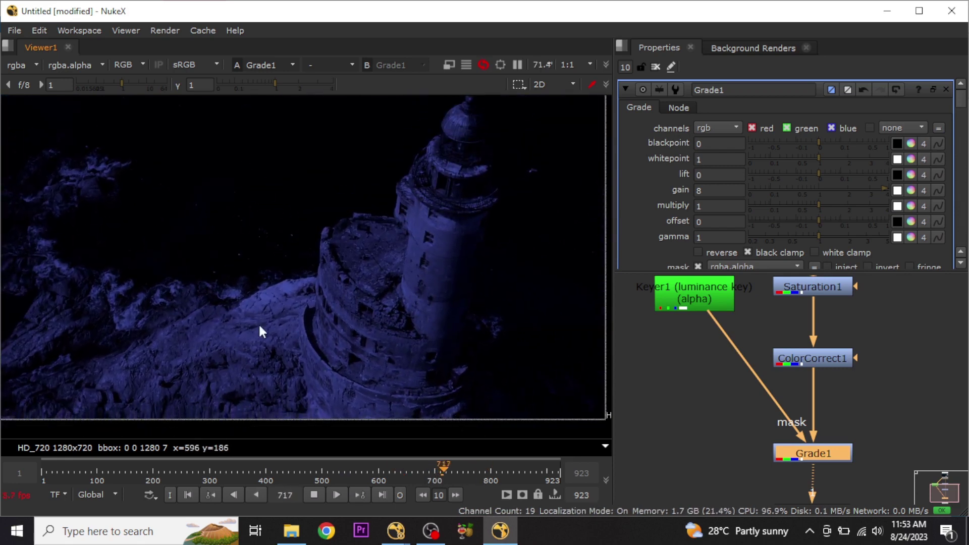
pyautogui.click(314, 495)
pyautogui.moveTo(469, 174); pyautogui.dragTo(448, 199, button='middle')
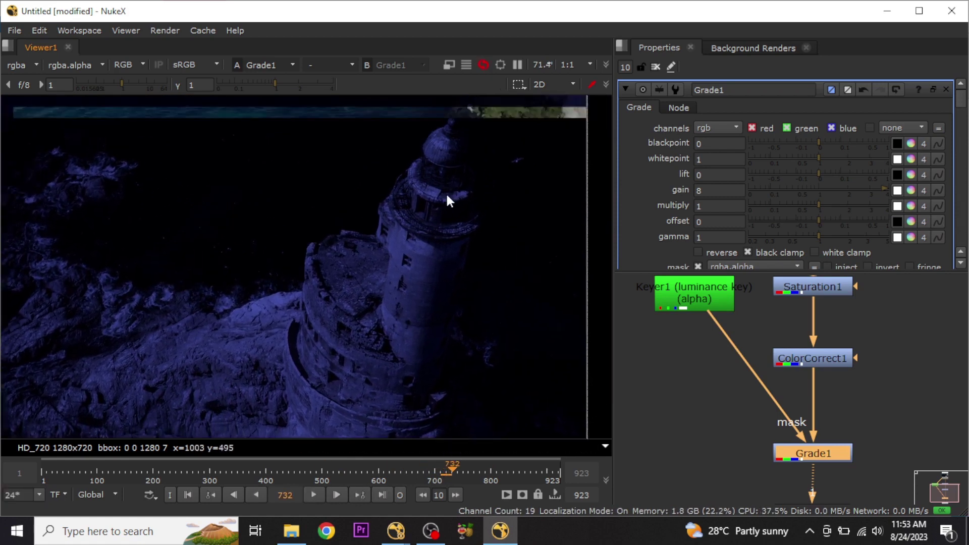
pyautogui.scroll(4, 441, 144)
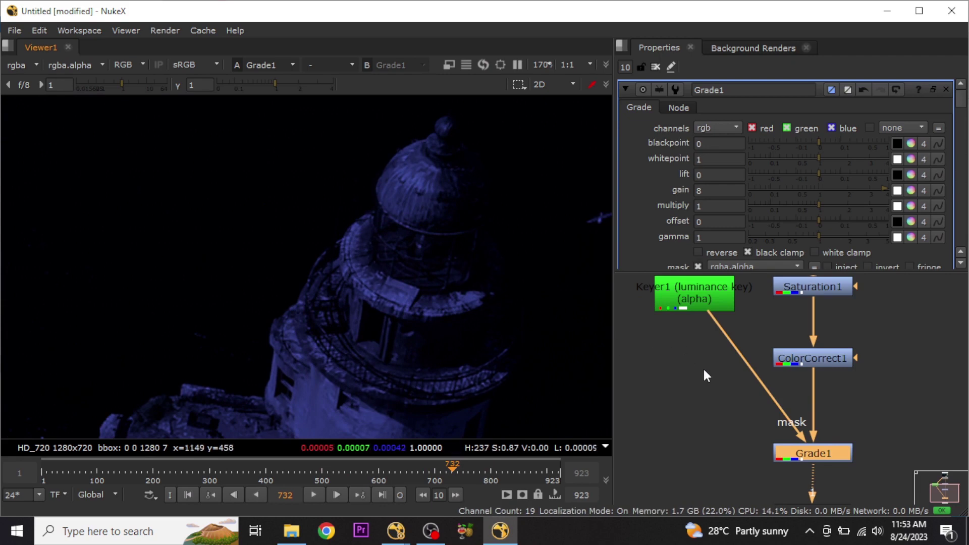
# - Add a Merge node set to over and insert it between Keyer1 and Grade1's mask input
pyautogui.moveTo(703, 375); pyautogui.dragTo(730, 384, button='middle')
pyautogui.press('m')
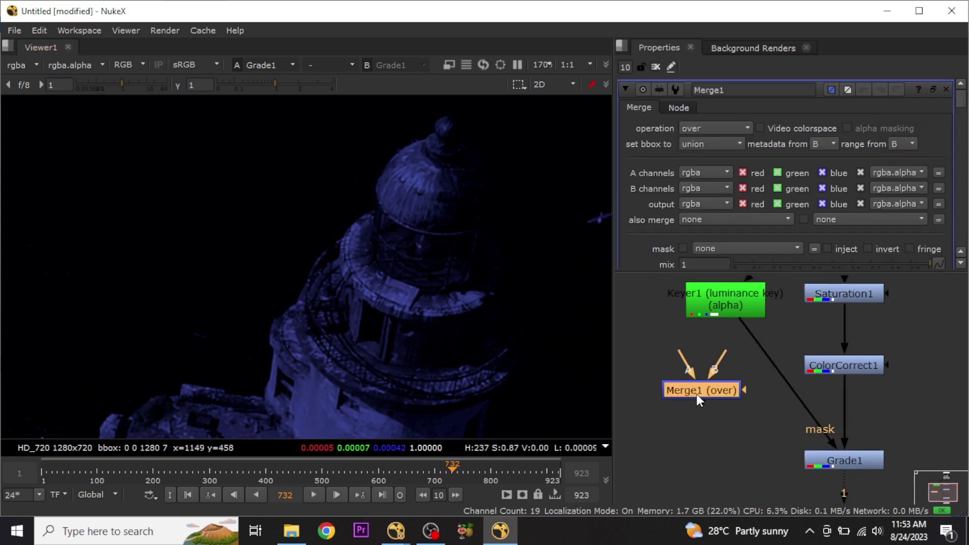
pyautogui.moveTo(697, 395); pyautogui.dragTo(685, 413)
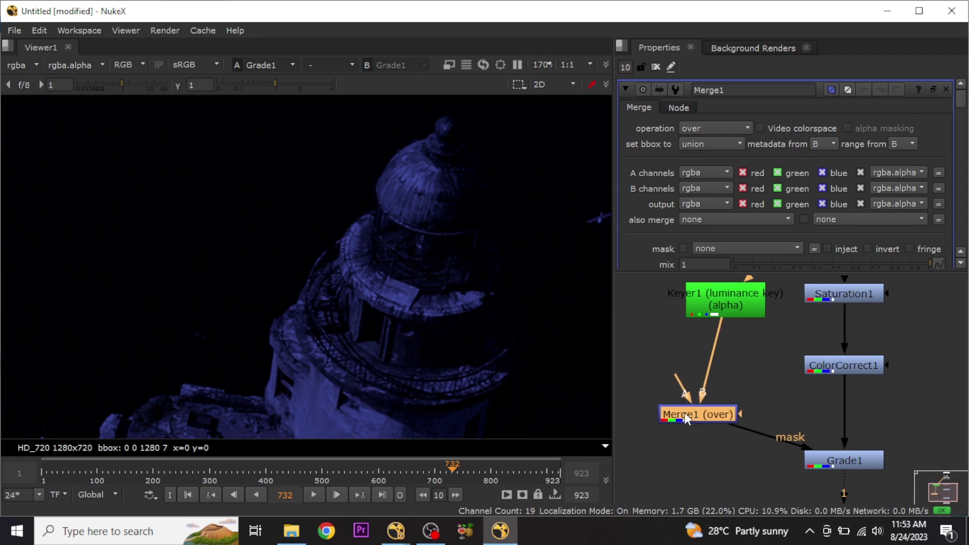
pyautogui.moveTo(685, 413); pyautogui.dragTo(728, 414, button='middle')
# - Add an unconnected Roto node and draw a closed curved shape around the lighthouse dome at frame 732
pyautogui.click(706, 372)
pyautogui.press('o')
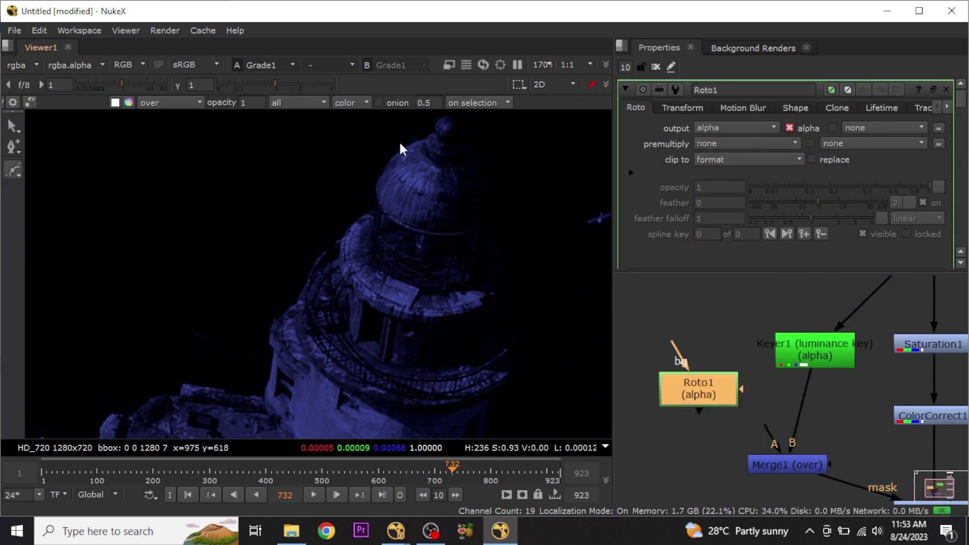
pyautogui.click(423, 142)
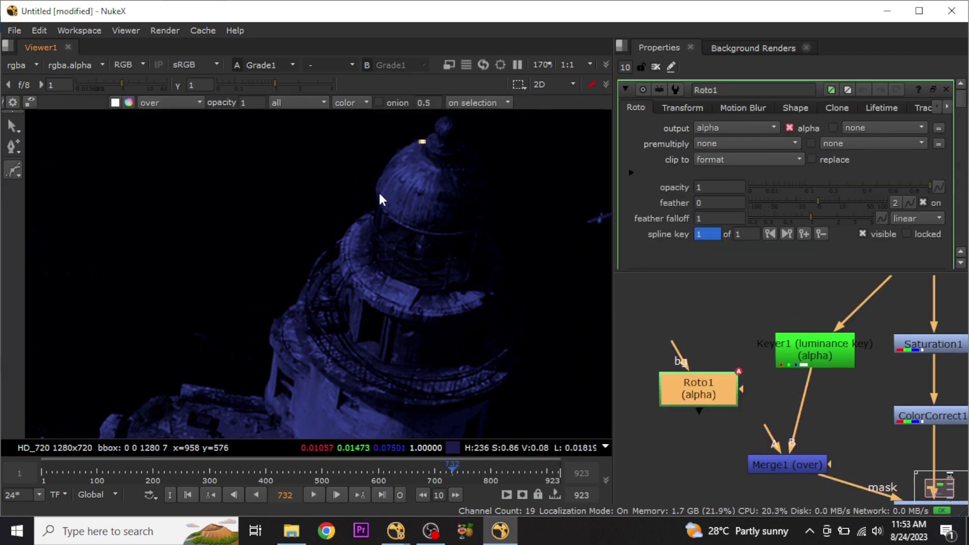
pyautogui.moveTo(379, 192)
pyautogui.mouseDown()
pyautogui.moveTo(392, 219)
pyautogui.moveTo(376, 222)
pyautogui.mouseUp()
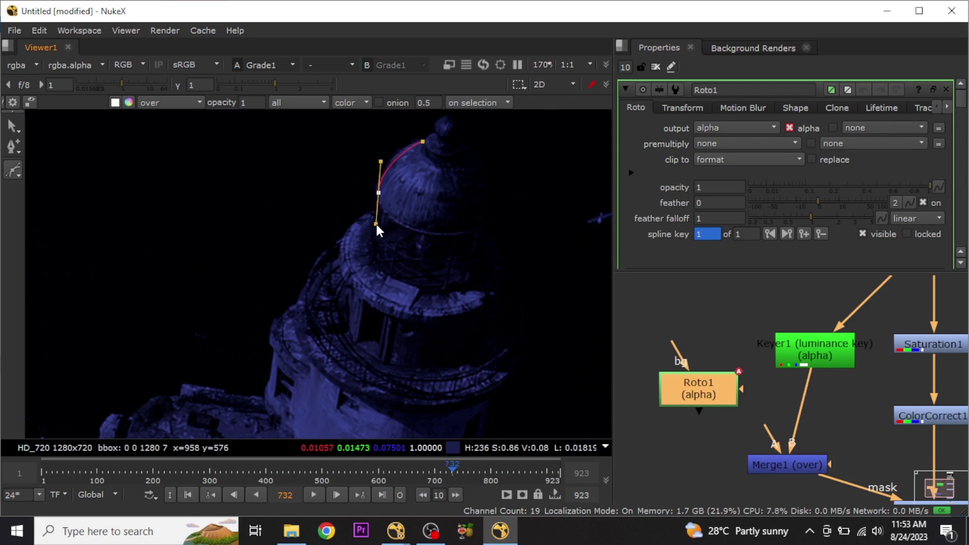
pyautogui.moveTo(436, 232); pyautogui.dragTo(446, 232)
pyautogui.click(476, 227)
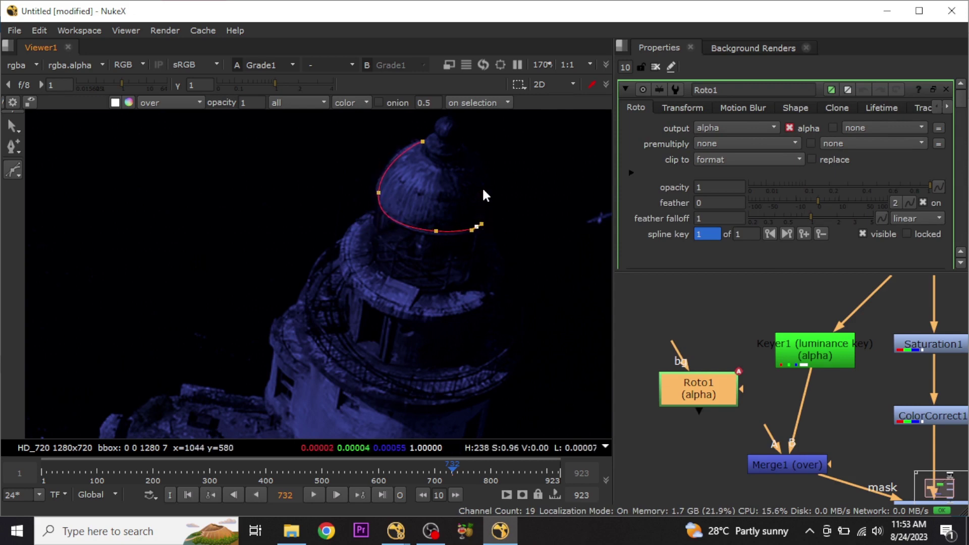
pyautogui.click(483, 179)
pyautogui.moveTo(464, 167); pyautogui.dragTo(449, 166)
pyautogui.click(430, 160)
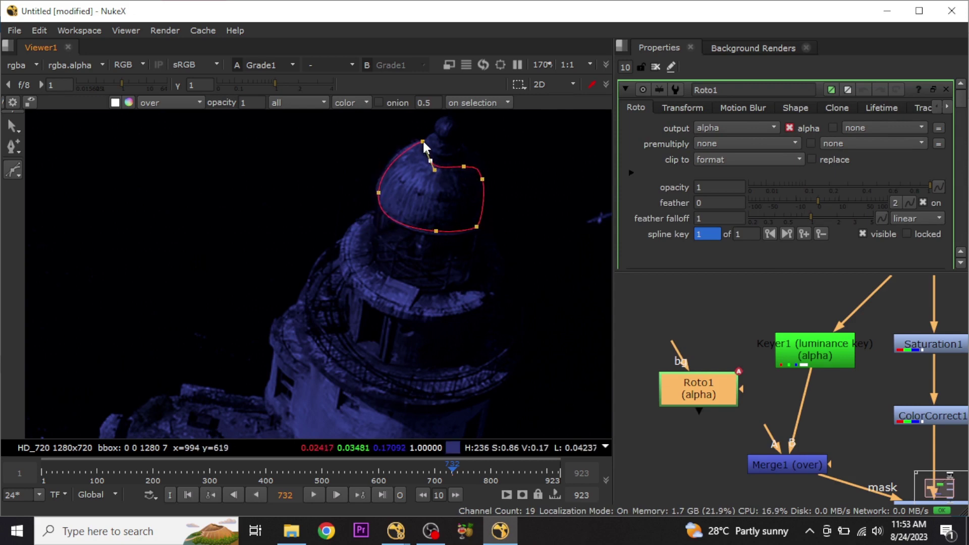
pyautogui.click(422, 142)
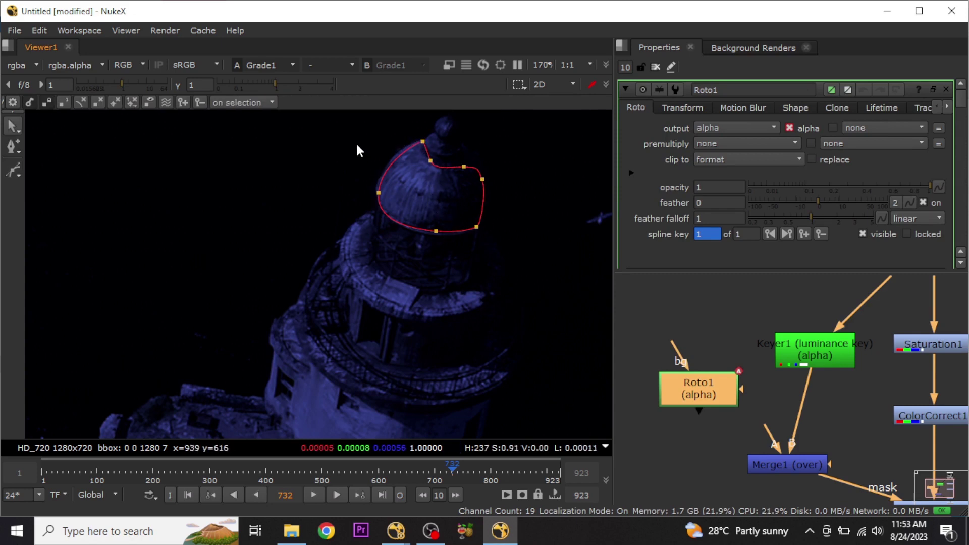
pyautogui.moveTo(356, 142); pyautogui.dragTo(594, 273)
pyautogui.click(593, 272)
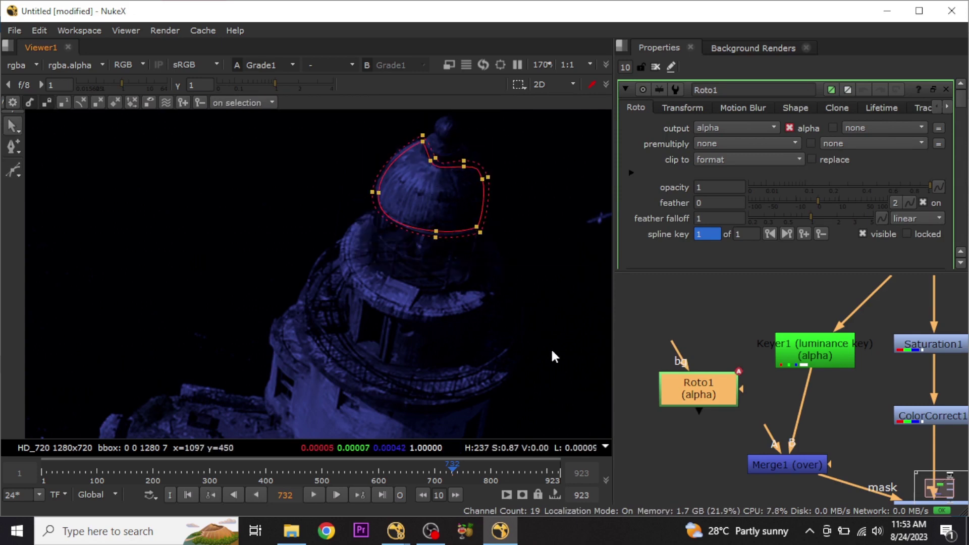
# - Connect Merge1's A input to Roto1, close all open node properties and check the brightened dome
pyautogui.moveTo(763, 428); pyautogui.dragTo(690, 382)
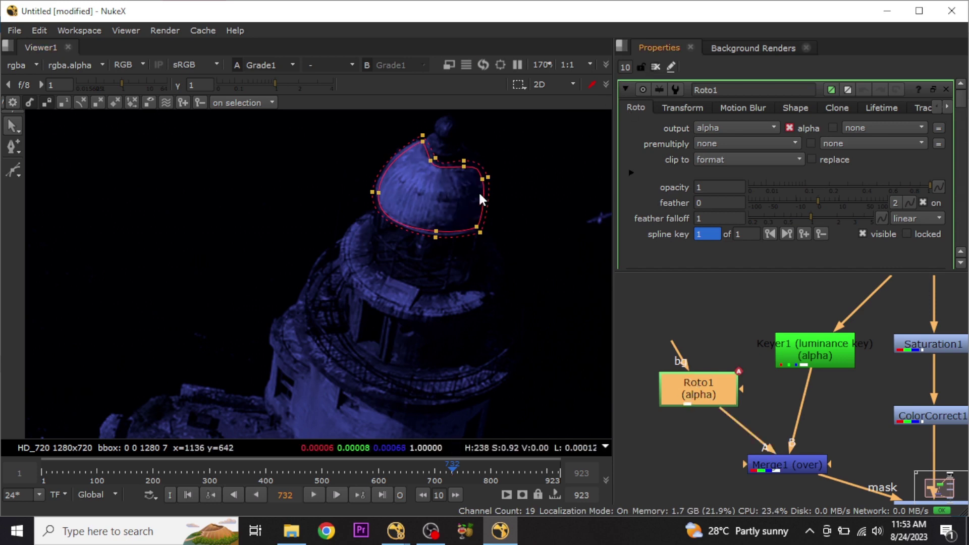
pyautogui.click(656, 67)
pyautogui.scroll(-4, 444, 199)
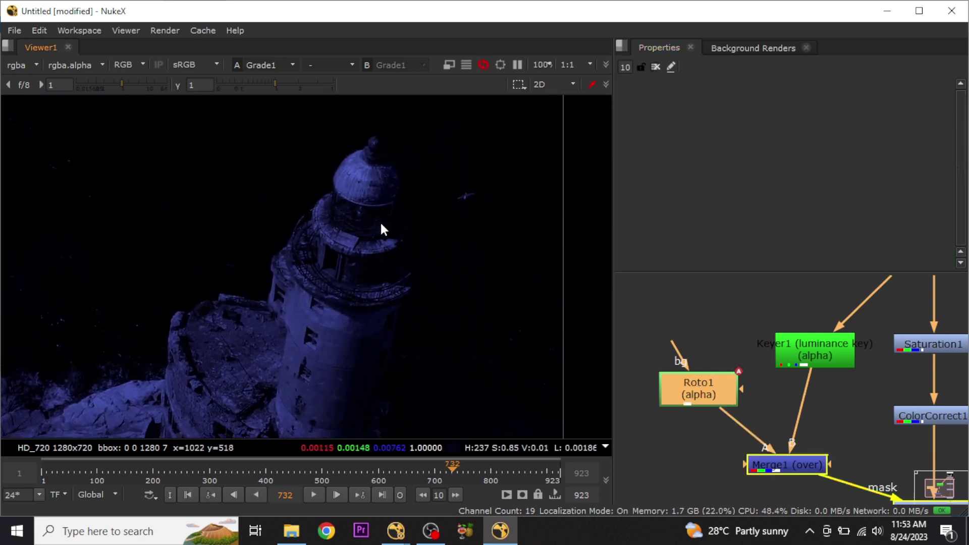
# - Check the brightened lighthouse in the full frame, then disable the Merge1 node that feeds Grade1's mask
pyautogui.scroll(-2, 382, 229)
pyautogui.click(739, 411)
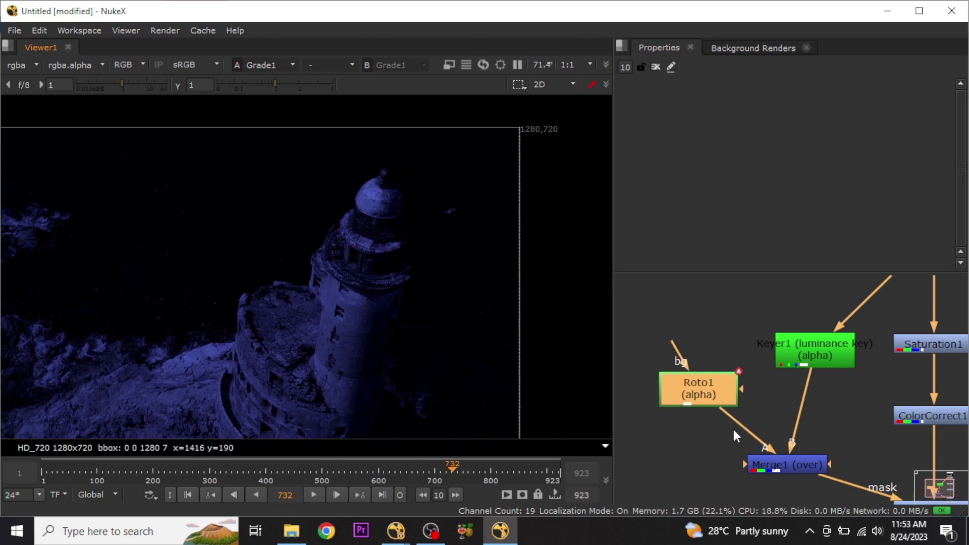
pyautogui.click(789, 465)
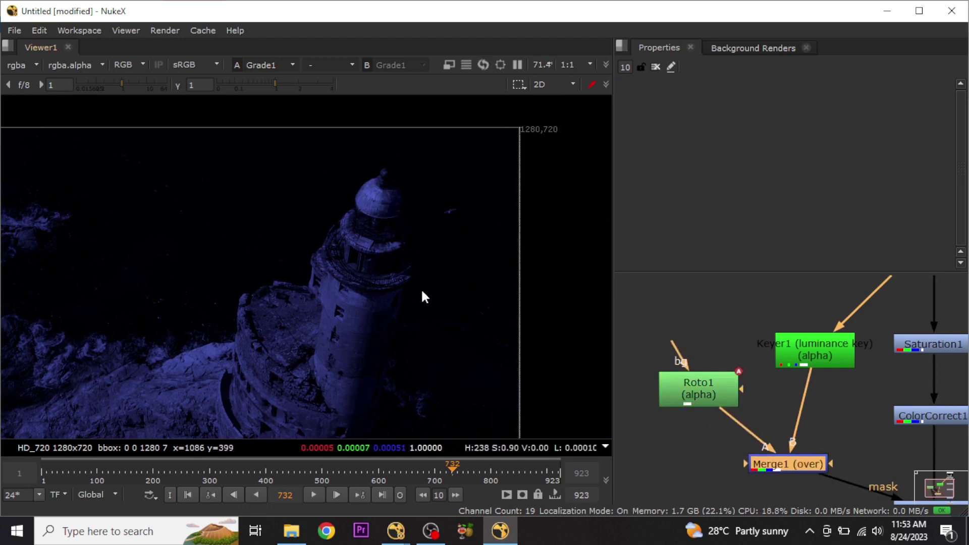
pyautogui.scroll(-2, 434, 283)
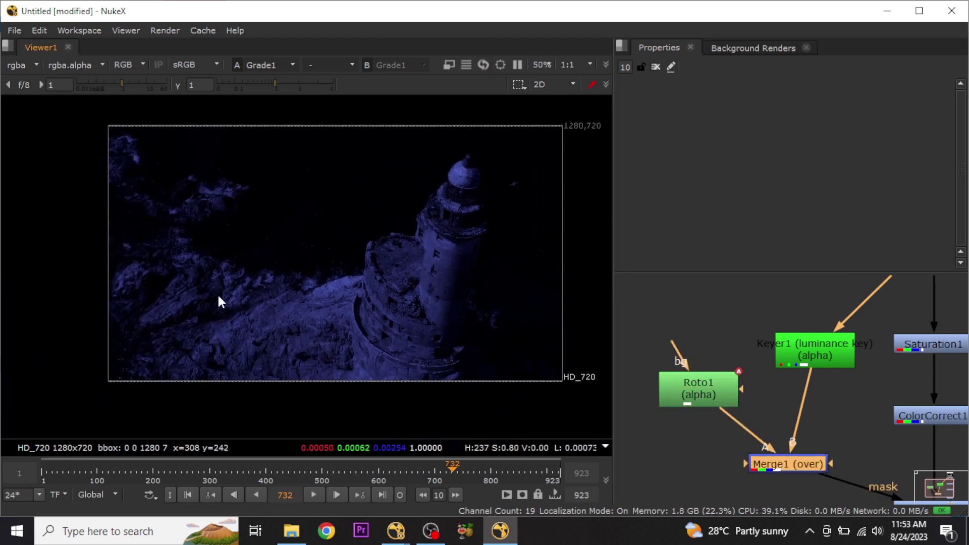
pyautogui.scroll(-3, 717, 383)
pyautogui.hscroll(1, 808, 423)
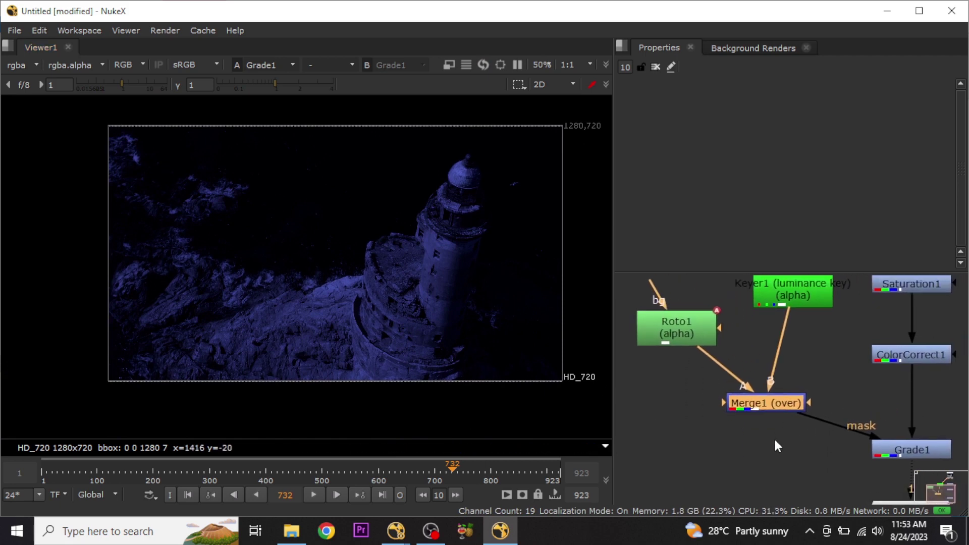
pyautogui.press('d')
# - Tidy the node graph by aligning Merge1 beside Grade1 and Keyer1 above Merge1, and add a Dot on the pipe from Read1 to Keyer1
pyautogui.scroll(-1, 687, 434)
pyautogui.hscroll(2, 687, 434)
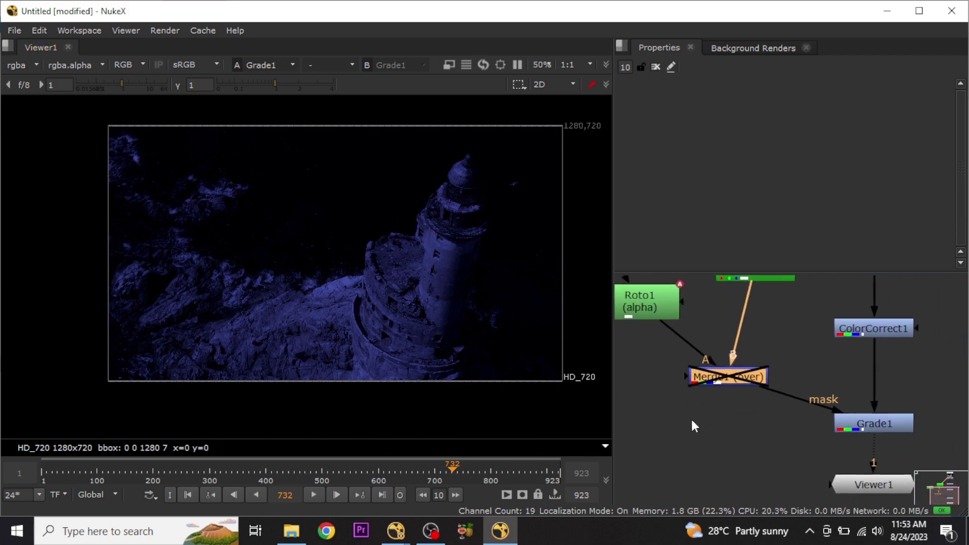
pyautogui.click(880, 434)
pyautogui.moveTo(729, 378); pyautogui.dragTo(750, 429)
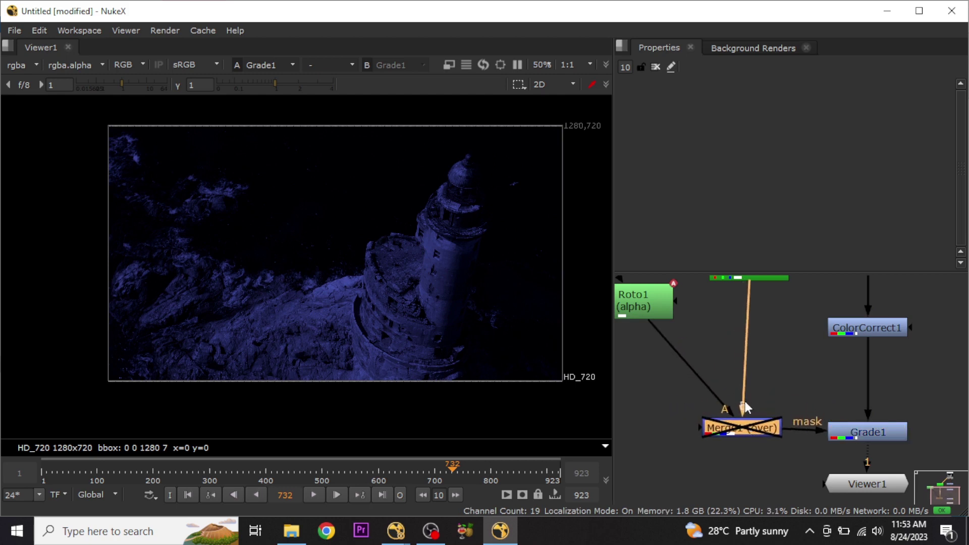
pyautogui.scroll(-2, 769, 381)
pyautogui.moveTo(771, 353); pyautogui.dragTo(764, 366)
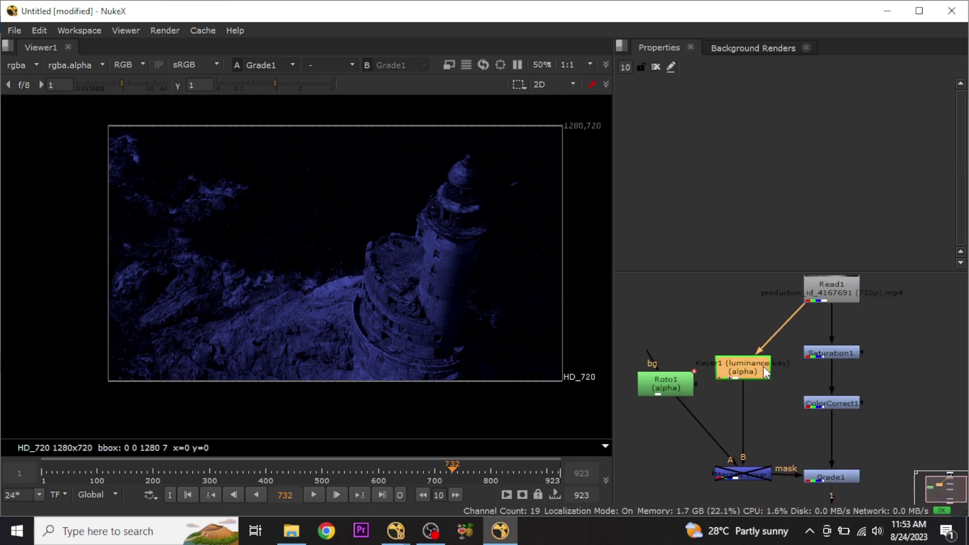
pyautogui.keyDown('ctrl'); pyautogui.click(781, 331); pyautogui.keyUp('ctrl')
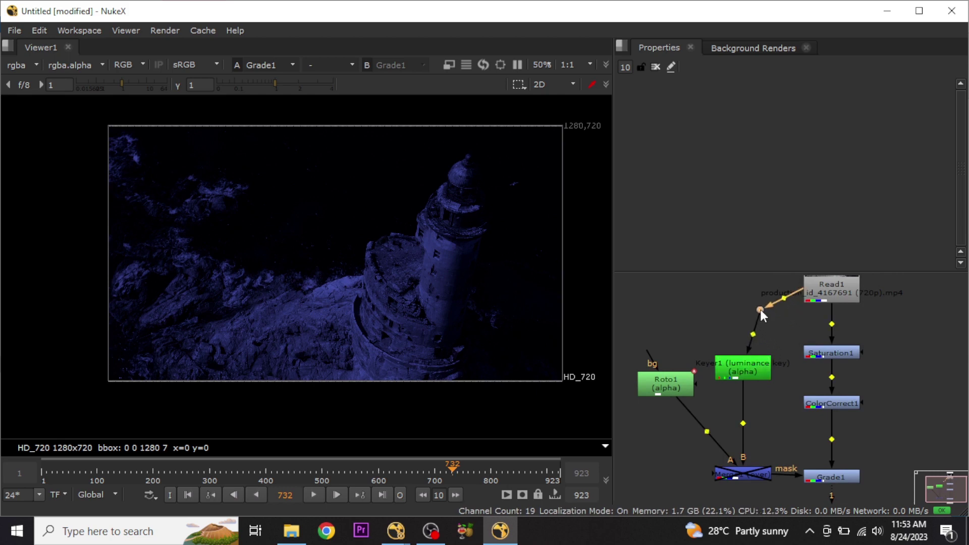
pyautogui.scroll(-3, 772, 429)
pyautogui.moveTo(811, 423); pyautogui.dragTo(816, 448)
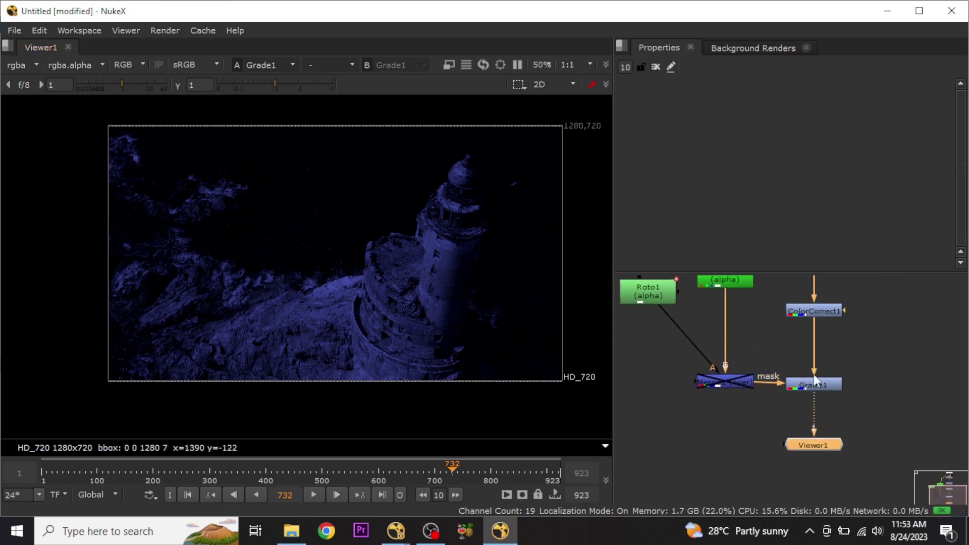
# - Insert a copy of ColorCorrect1 between Saturation1 and ColorCorrect1, and disable the original ColorCorrect1
pyautogui.moveTo(816, 380); pyautogui.dragTo(818, 456, button='middle')
pyautogui.click(828, 399)
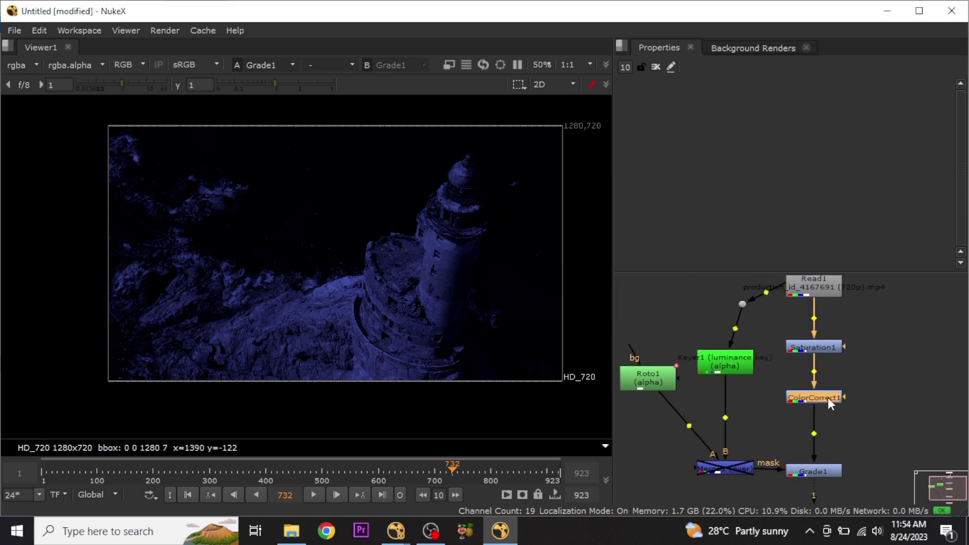
pyautogui.click(874, 399)
pyautogui.moveTo(835, 401); pyautogui.dragTo(835, 426)
pyautogui.click(878, 394)
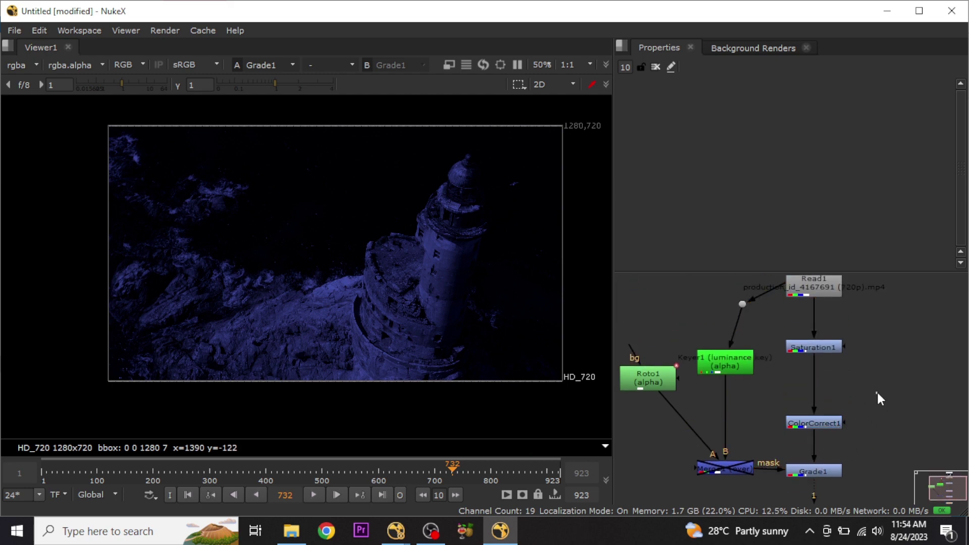
pyautogui.press('c')
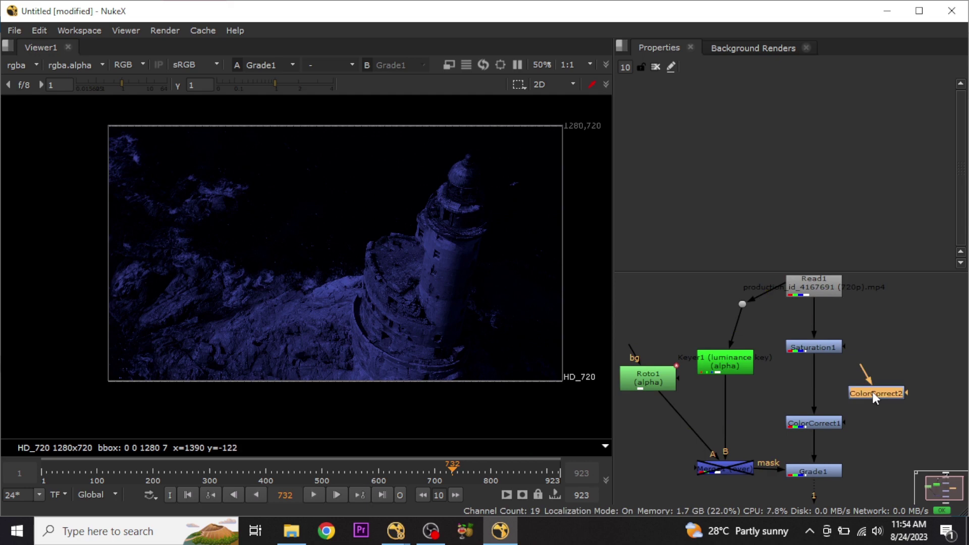
pyautogui.moveTo(876, 398); pyautogui.dragTo(811, 384)
pyautogui.click(811, 425)
pyautogui.press('d')
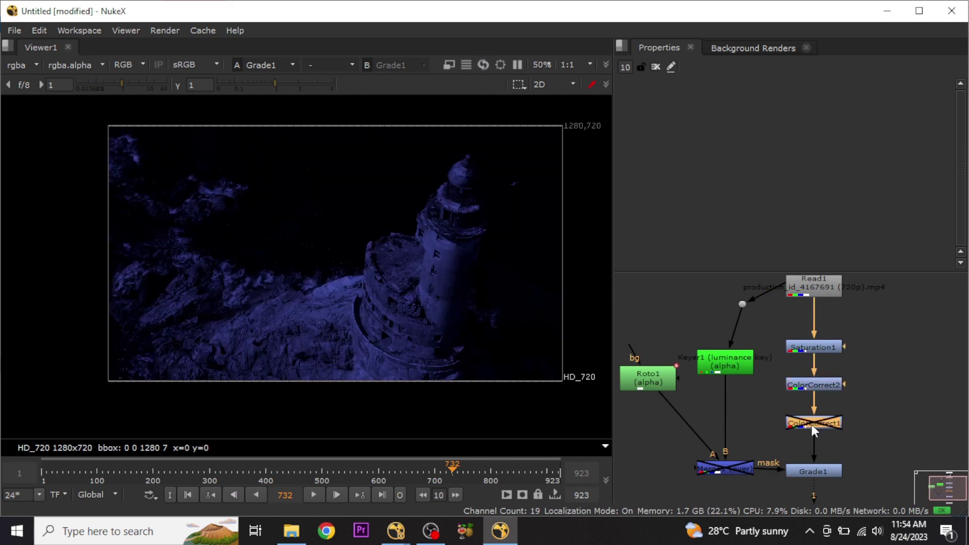
# - Tint the image purple by setting ColorCorrect2's master gain to red 0.07, green 0.026667 and blue 0.13
pyautogui.doubleClick(823, 384)
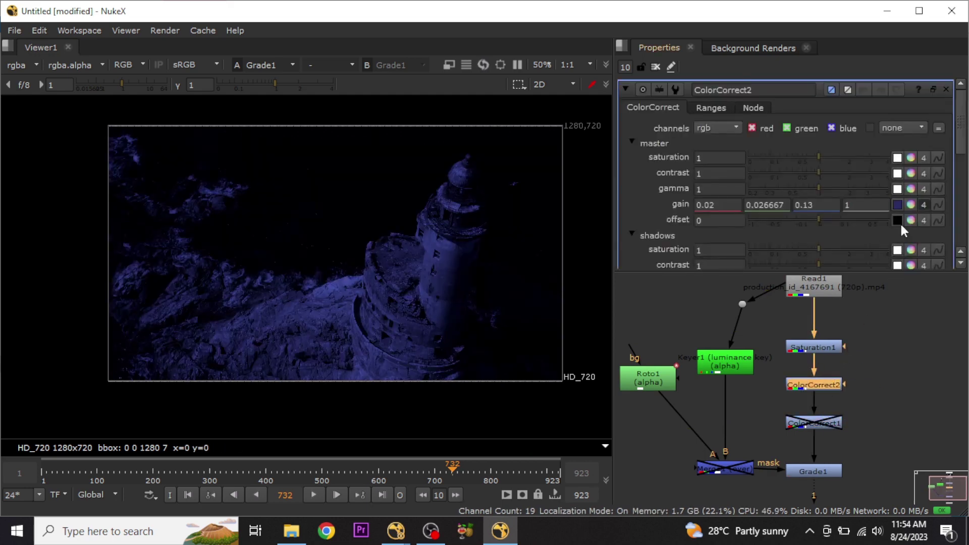
pyautogui.press('ctrl')
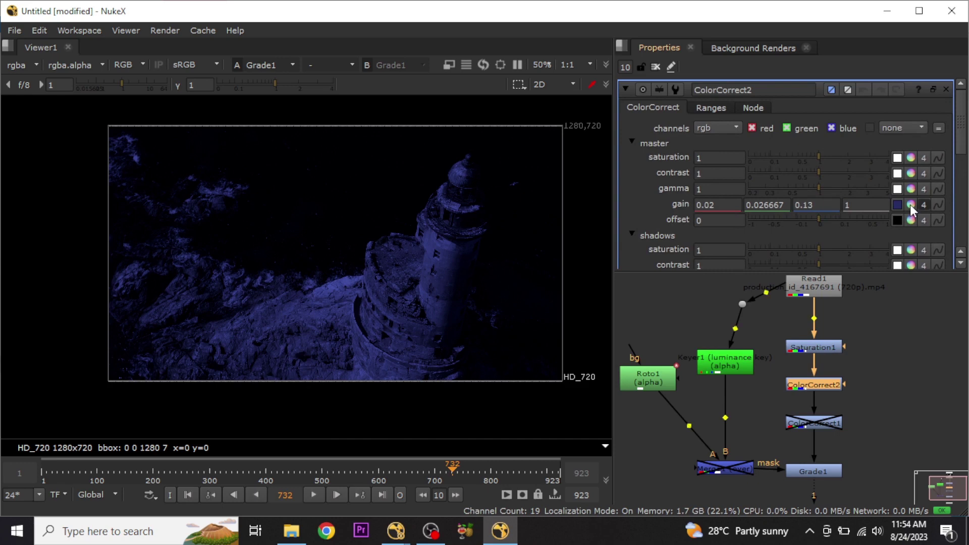
pyautogui.keyDown('ctrl'); pyautogui.click(911, 204); pyautogui.keyUp('ctrl')
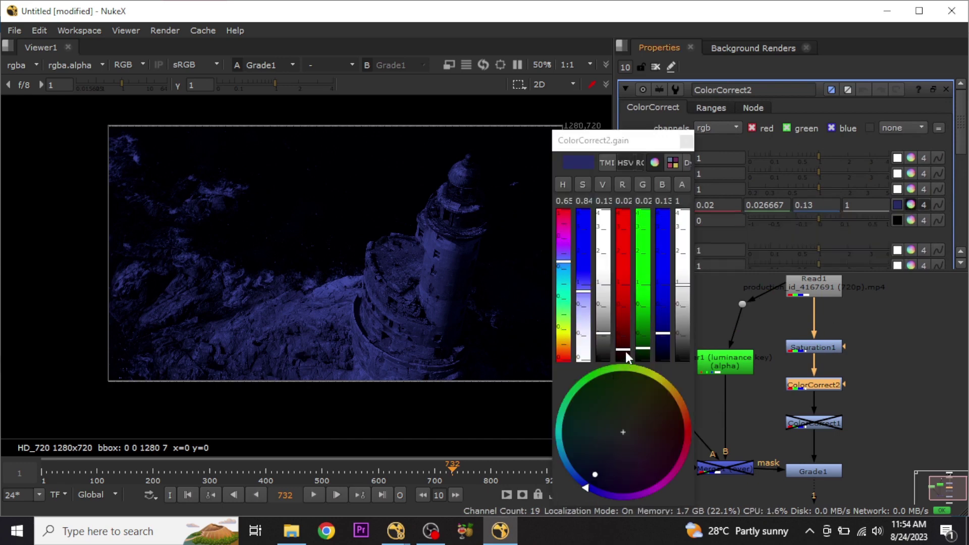
pyautogui.moveTo(623, 350); pyautogui.dragTo(625, 339)
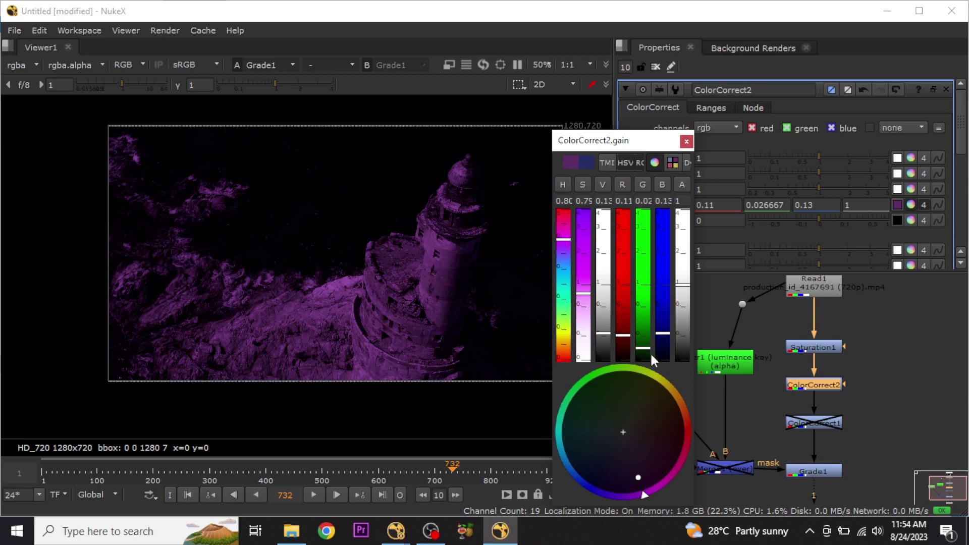
pyautogui.click(662, 339)
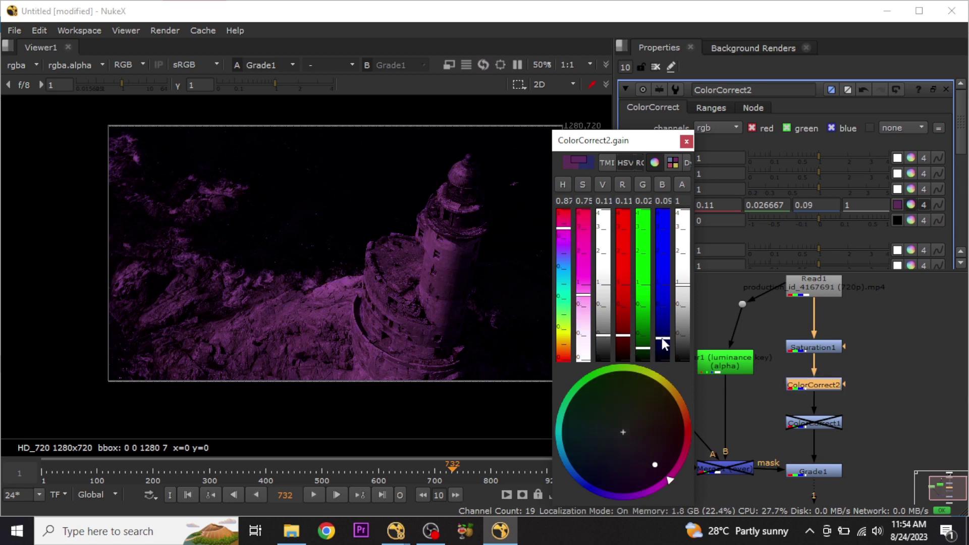
pyautogui.hotkey('ctrl', 'z')
pyautogui.moveTo(633, 349); pyautogui.dragTo(634, 340)
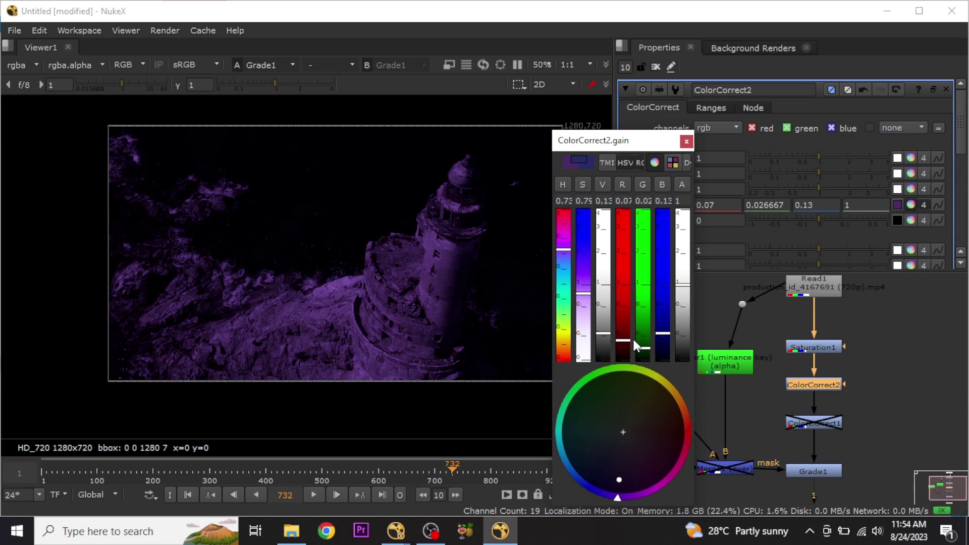
pyautogui.click(686, 142)
# - Re-enable ColorCorrect1 and disable ColorCorrect2 to return to the blue grade
pyautogui.moveTo(834, 426); pyautogui.dragTo(826, 392, button='middle')
pyautogui.click(824, 389)
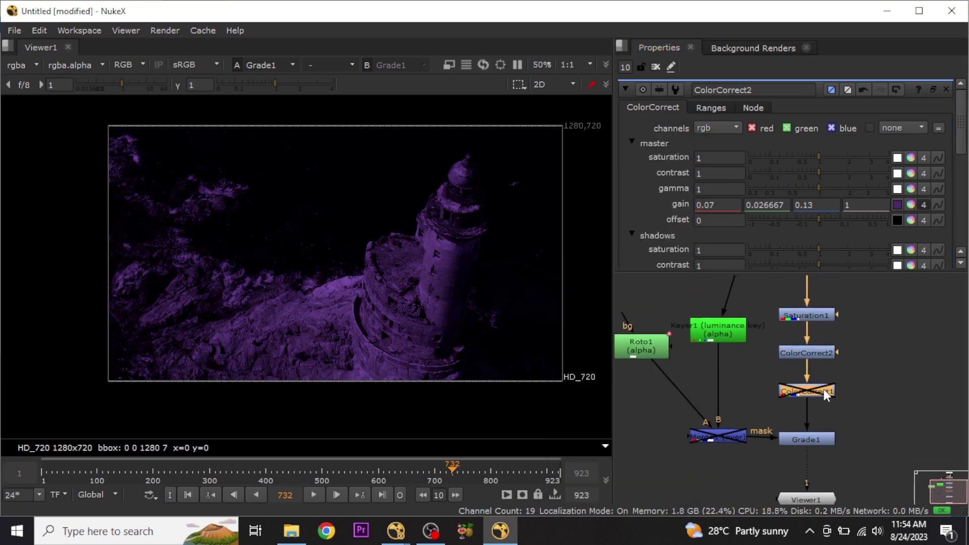
pyautogui.press('d')
pyautogui.click(816, 353)
pyautogui.press('d')
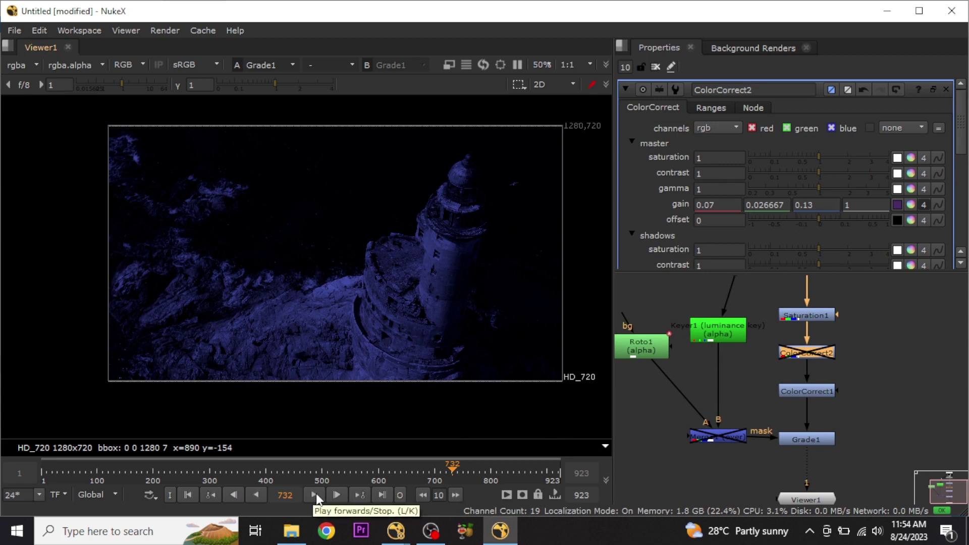
# - Set the viewer's in point at frame 301, play the shot forward and set the out point at frame 794
pyautogui.moveTo(265, 477); pyautogui.dragTo(208, 471)
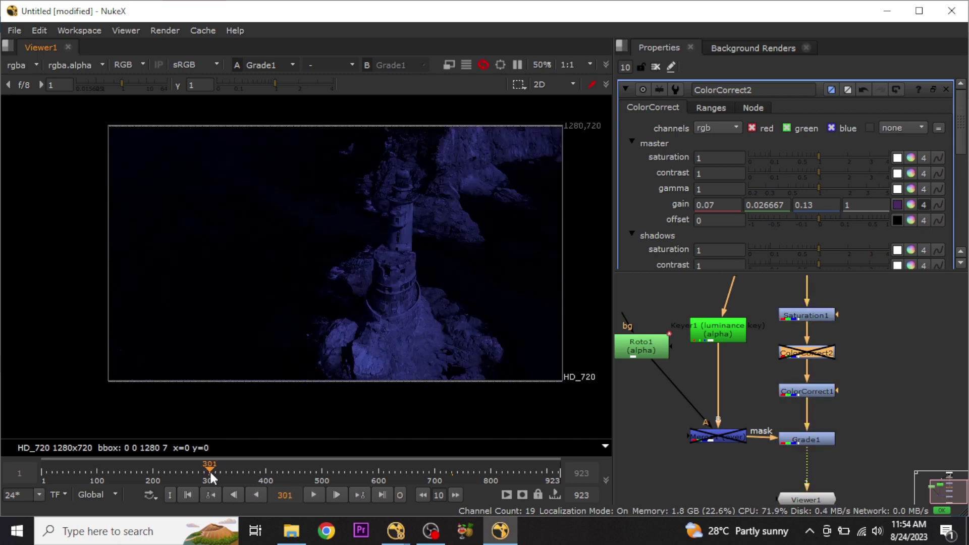
pyautogui.press('i')
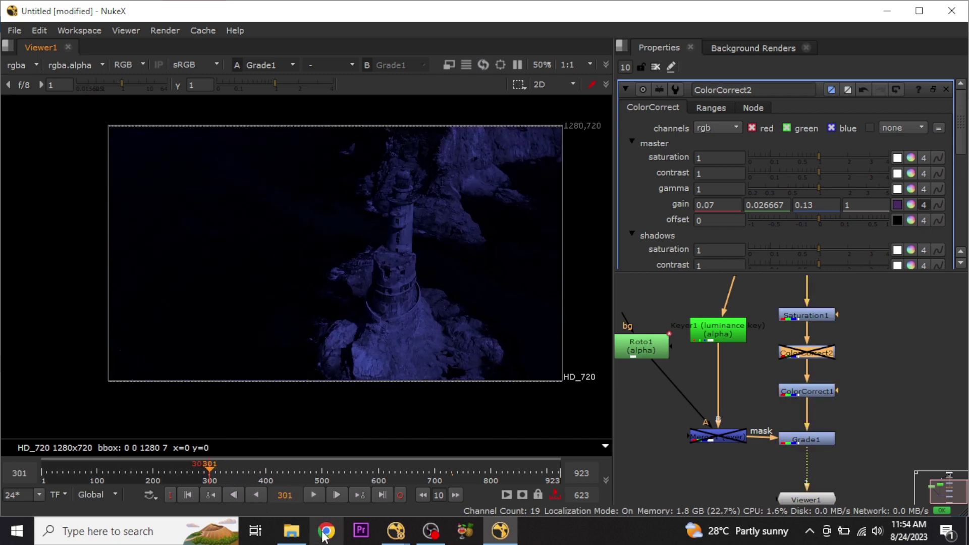
pyautogui.click(315, 495)
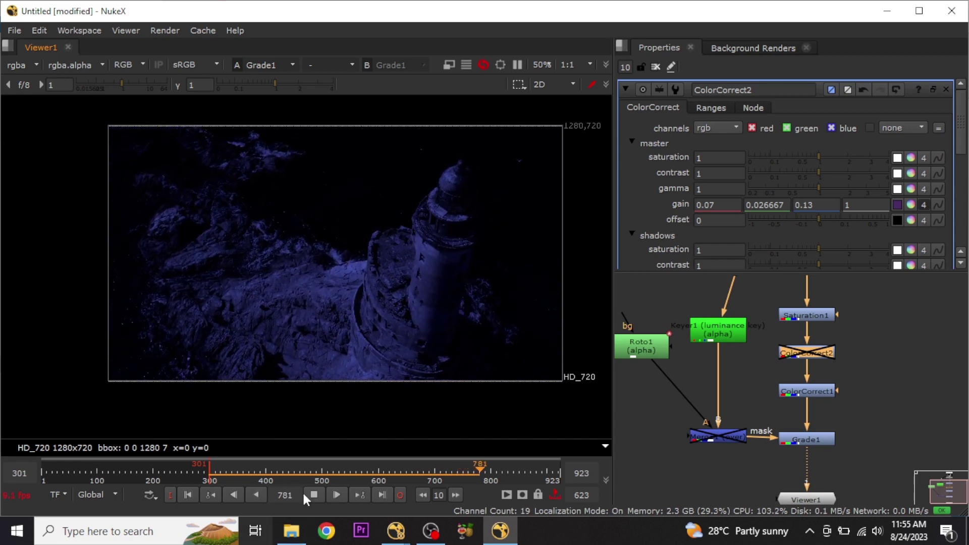
pyautogui.click(315, 495)
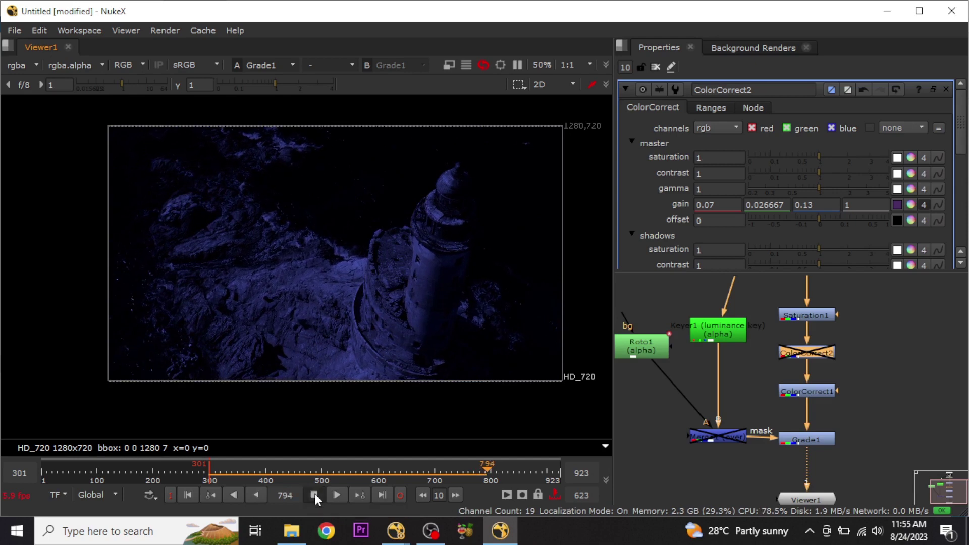
pyautogui.click(401, 496)
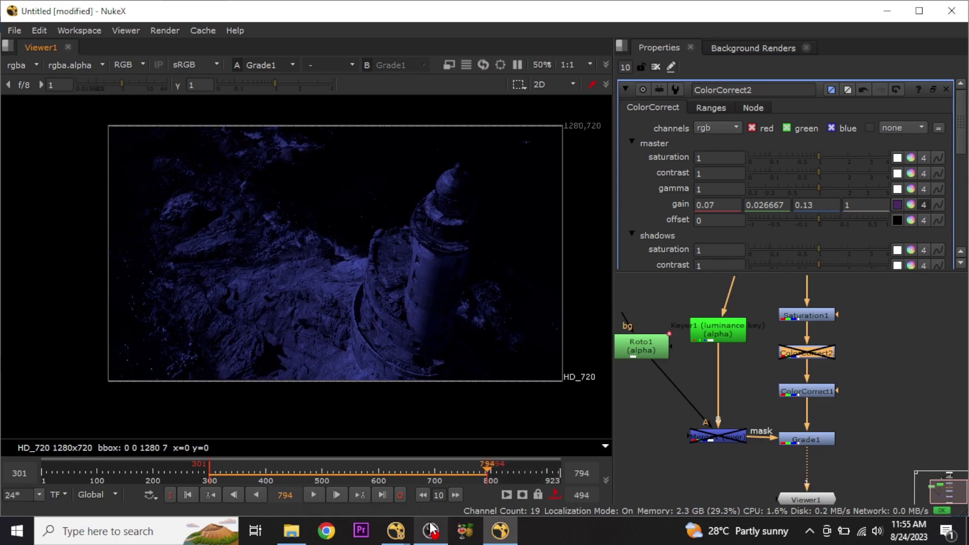
# - Play back the marked frame range, scrub through it and stop at frame 736
pyautogui.click(317, 492)
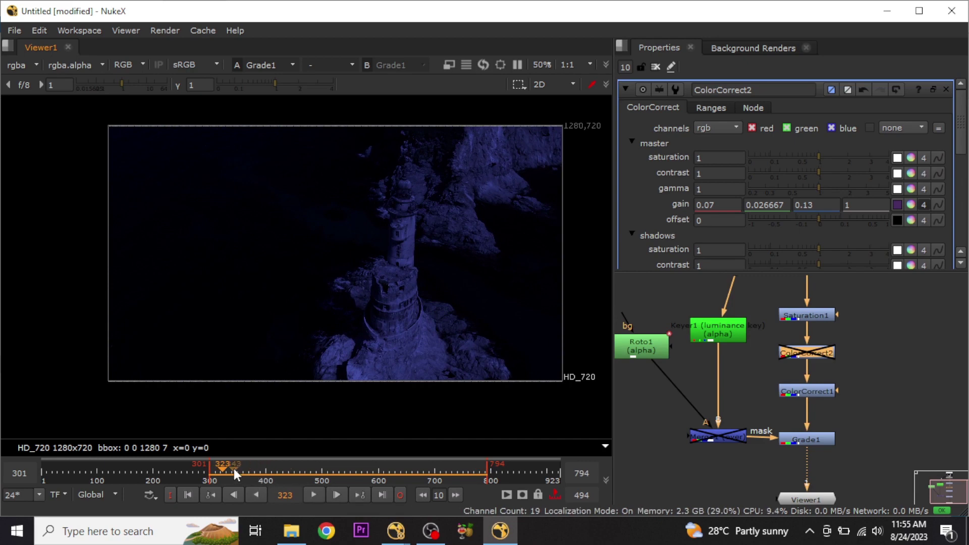
pyautogui.click(482, 473)
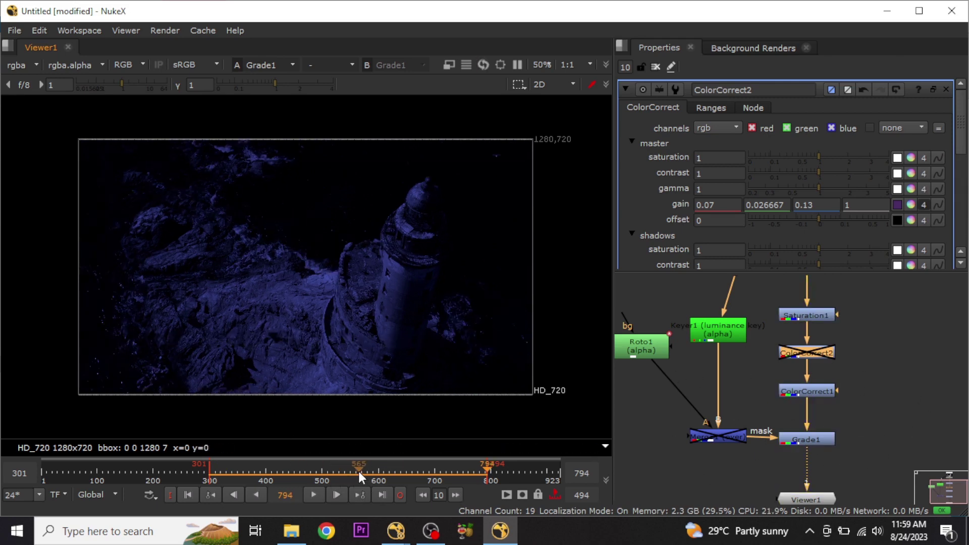
pyautogui.moveTo(359, 470); pyautogui.dragTo(455, 478)
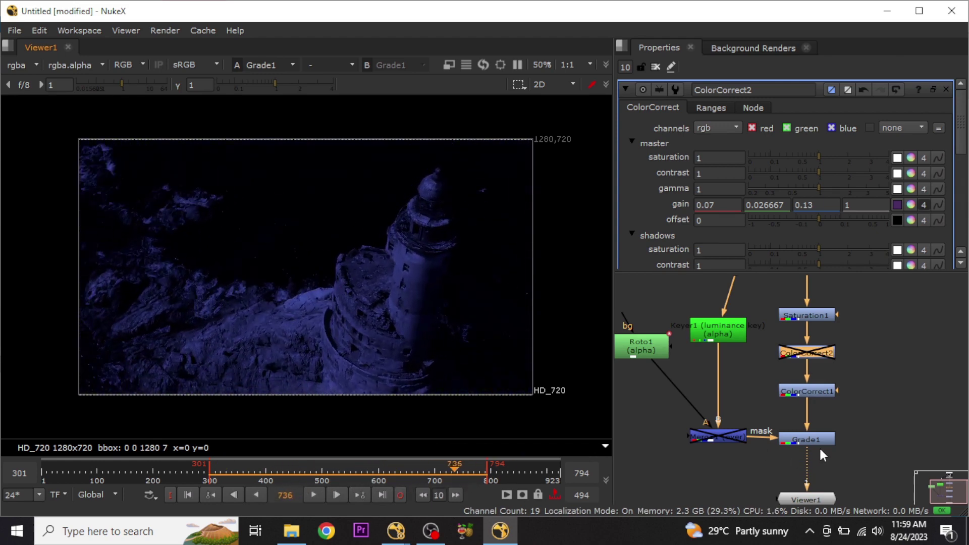
# - Darken ColorCorrect1's master gain to red 0.013846, green 0.018462 and blue 0.09, keeping the blue hue
pyautogui.doubleClick(826, 395)
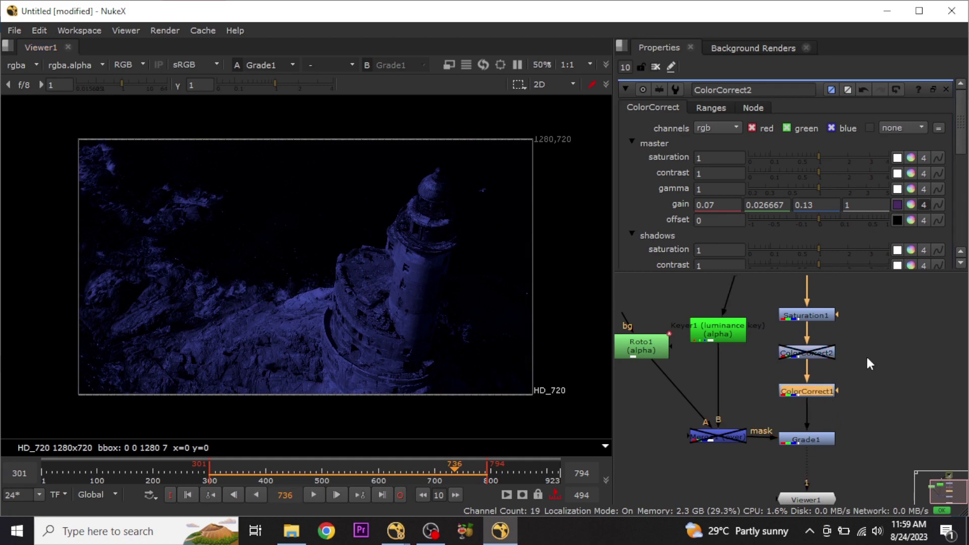
pyautogui.click(912, 205)
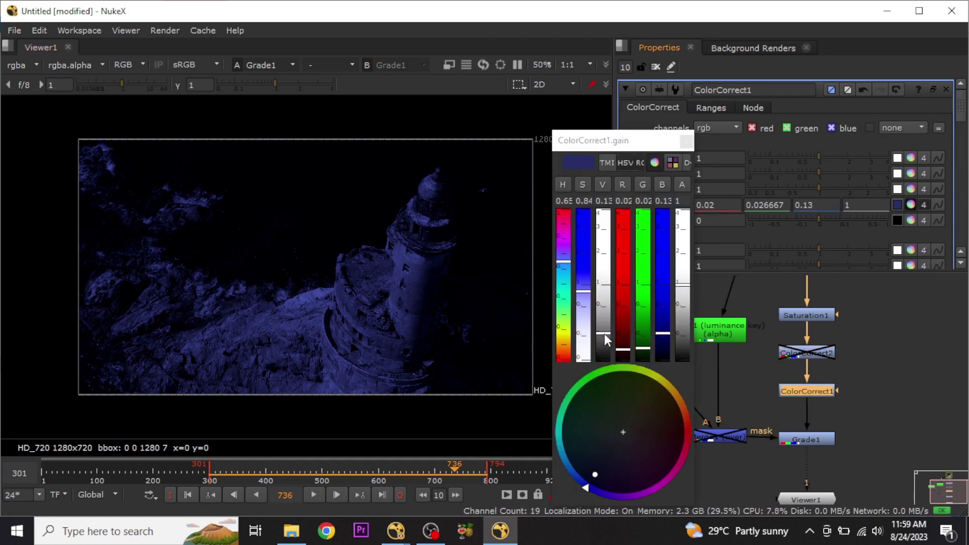
pyautogui.moveTo(604, 334); pyautogui.dragTo(609, 344)
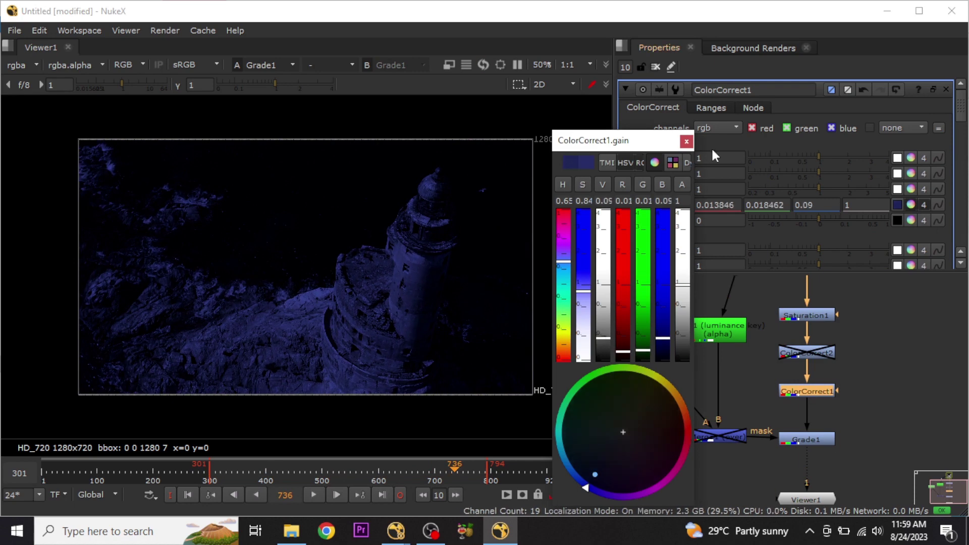
pyautogui.click(687, 142)
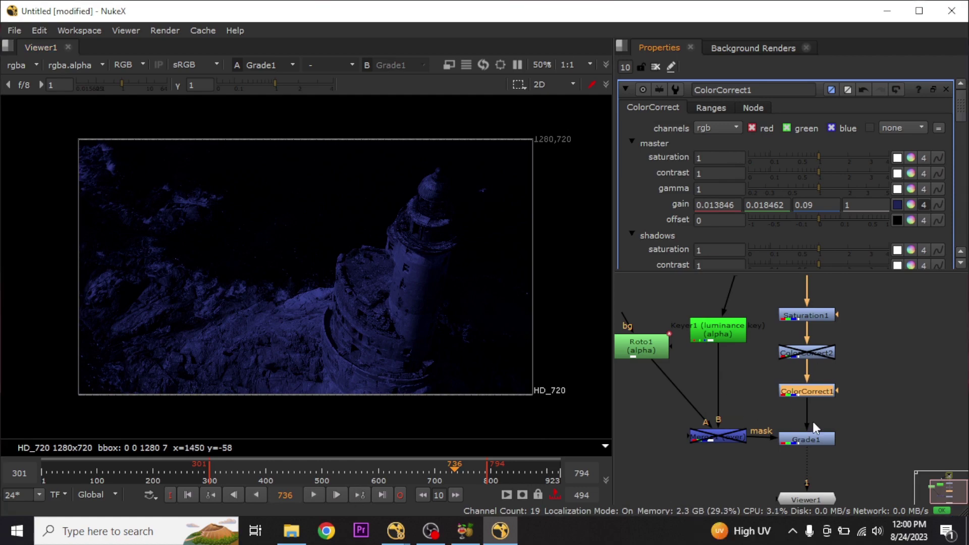
# - Switch to the NukeX window with the 360.nk project and examine its fire composite and node graph
pyautogui.moveTo(396, 531)
pyautogui.click(454, 469)
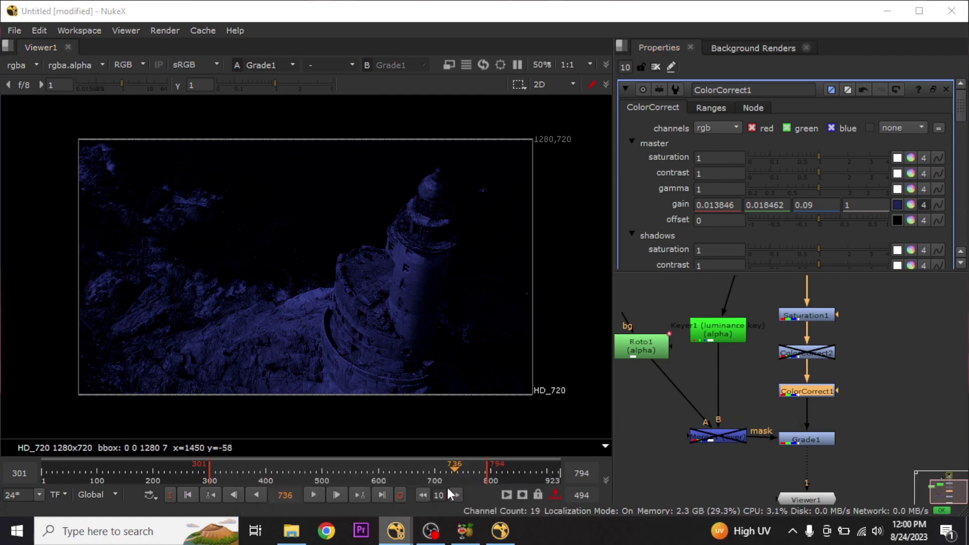
pyautogui.scroll(4, 241, 393)
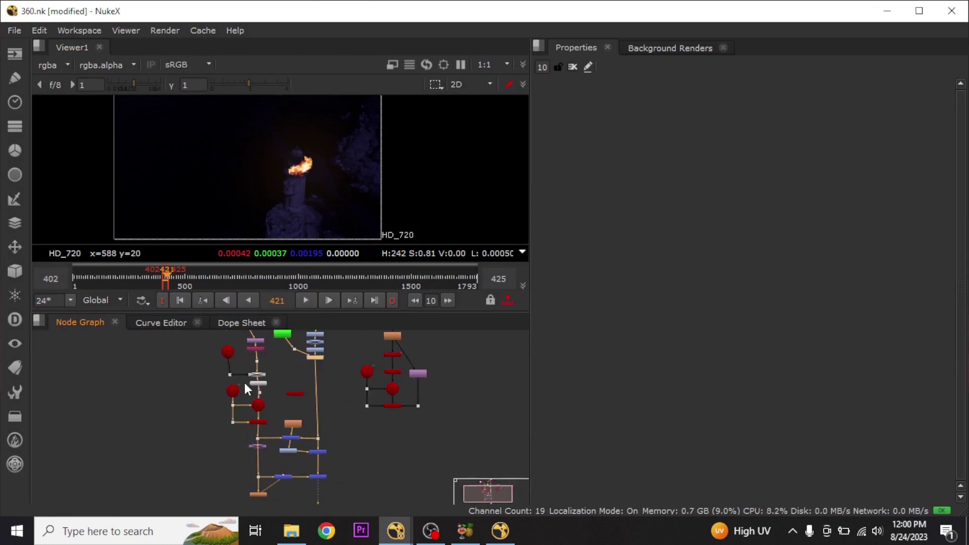
pyautogui.moveTo(229, 377); pyautogui.dragTo(239, 385, button='middle')
pyautogui.scroll(-3, 282, 420)
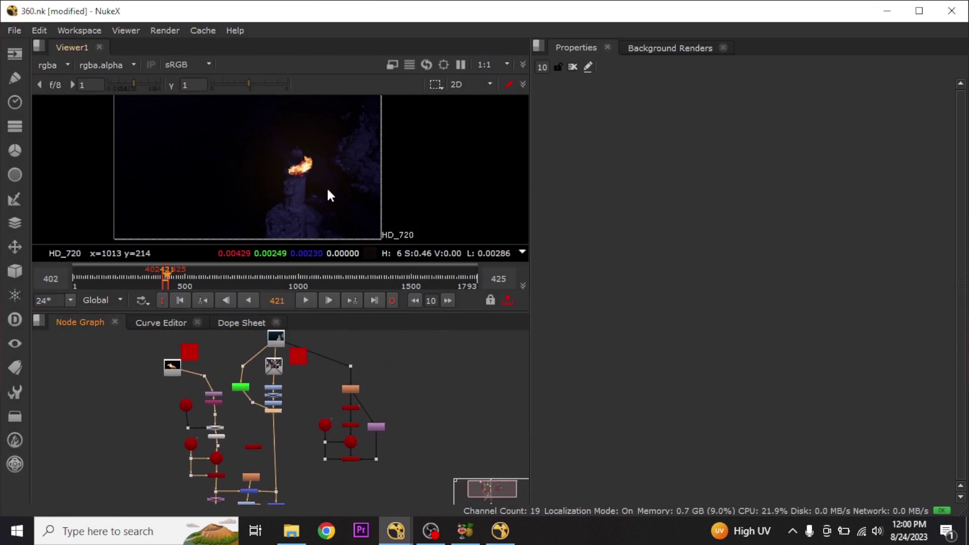